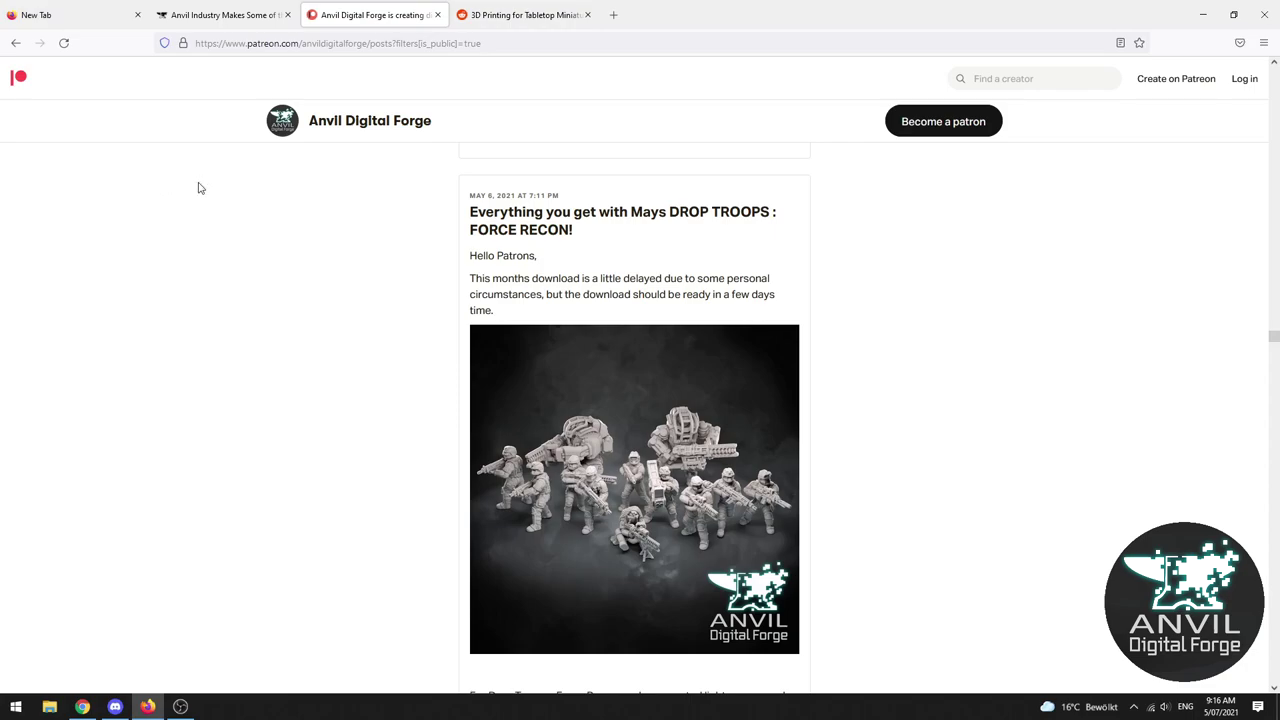
Autoscroll through the Drop Troops: Force Recon Patreon post, then switch to the Anvil Industry store tab.
middle_click(197, 183)
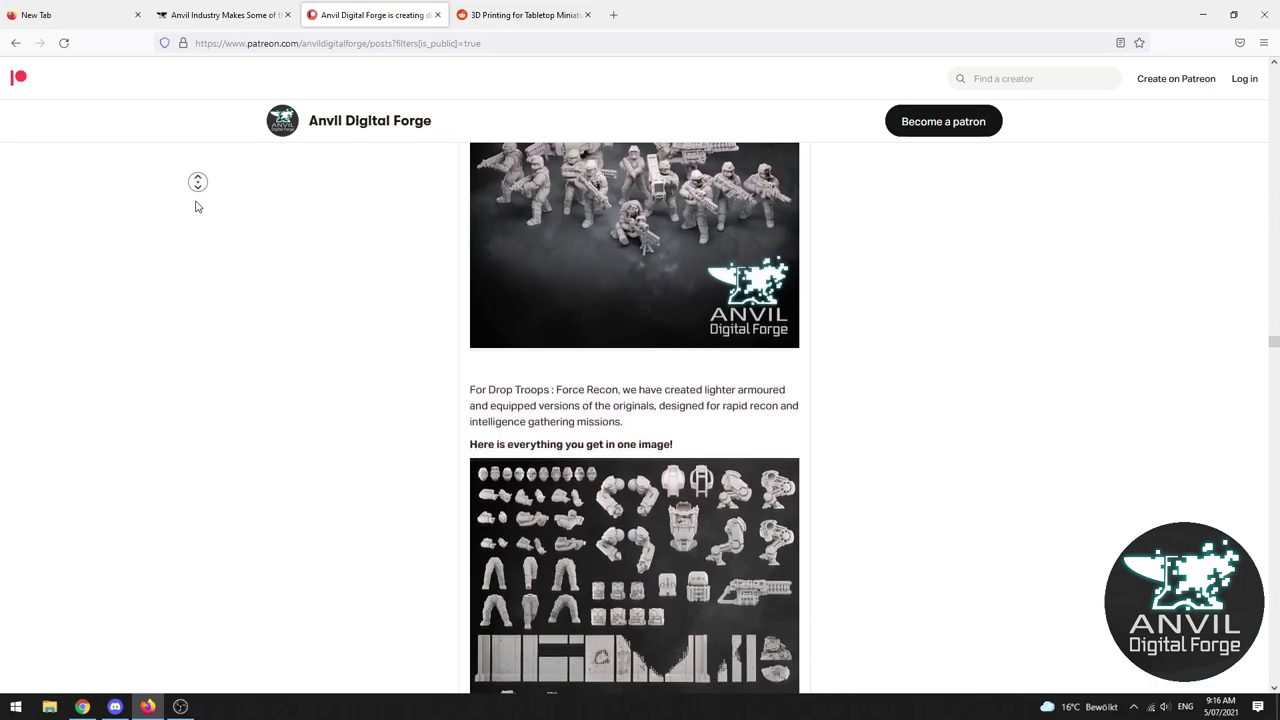
click(197, 206)
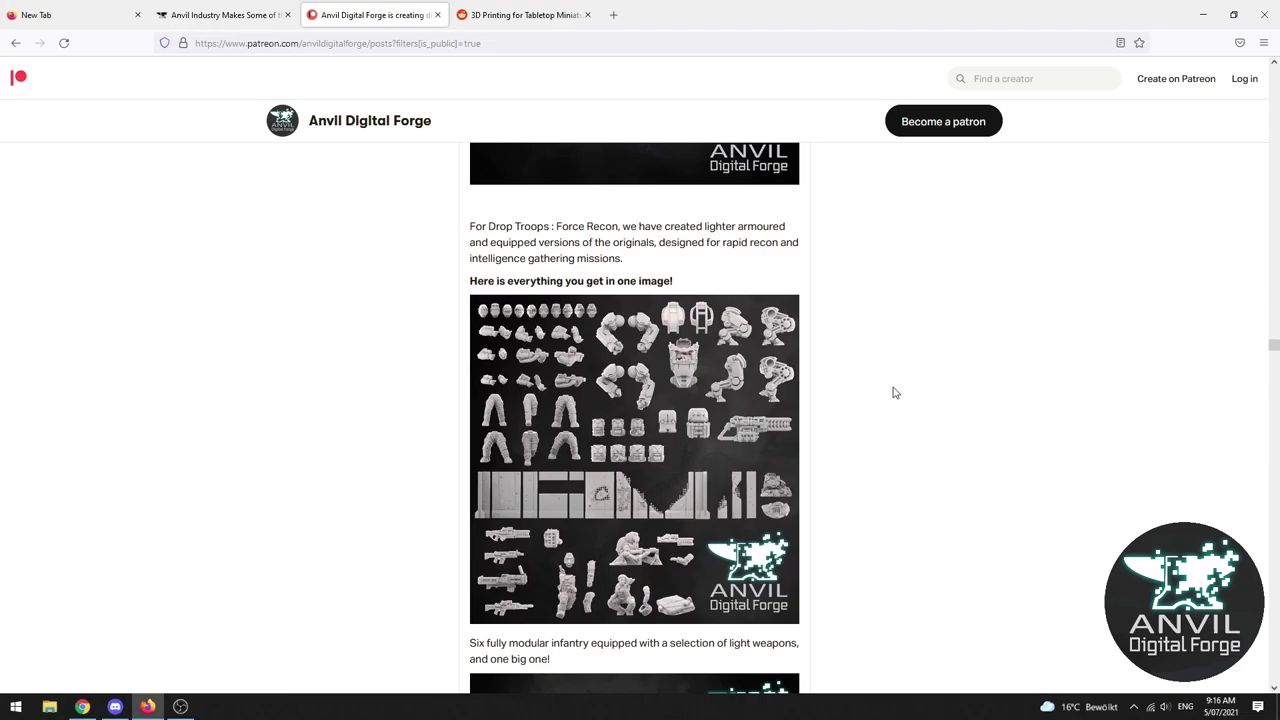
key(ctrl+shift+Tab)
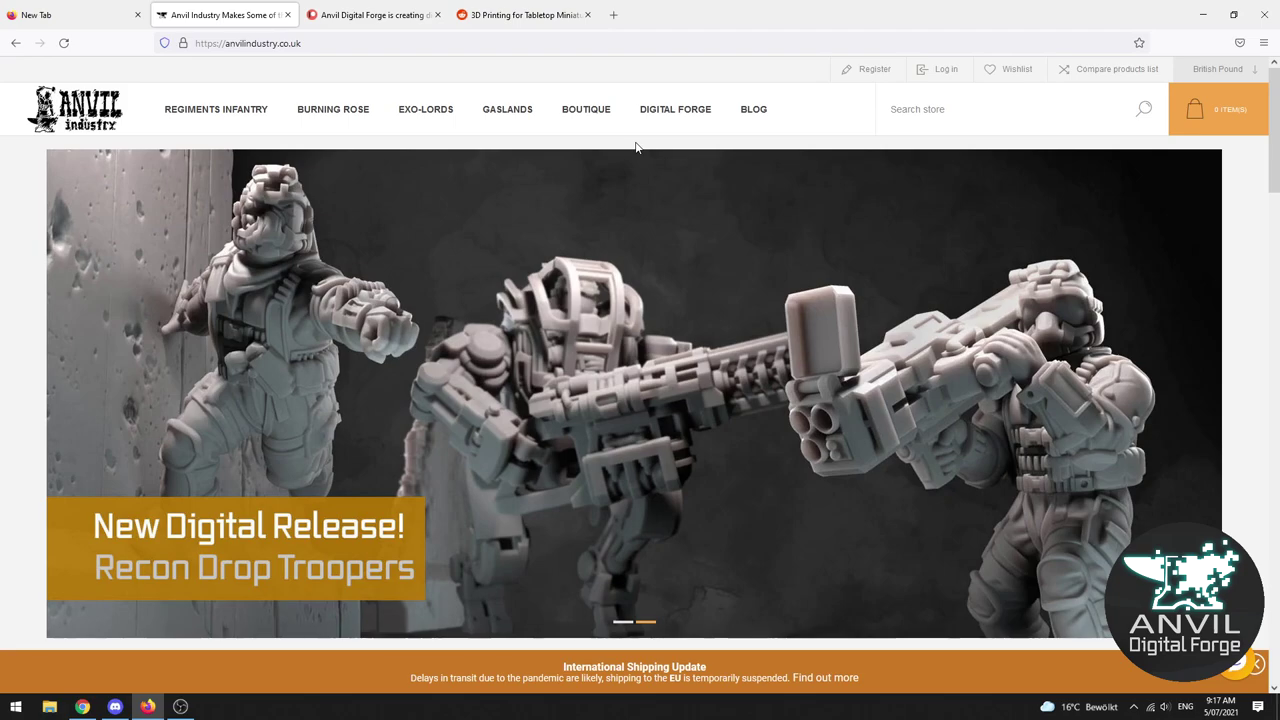
Open the DIGITAL FORGE section from the Anvil Industry site's top navigation.
click(672, 112)
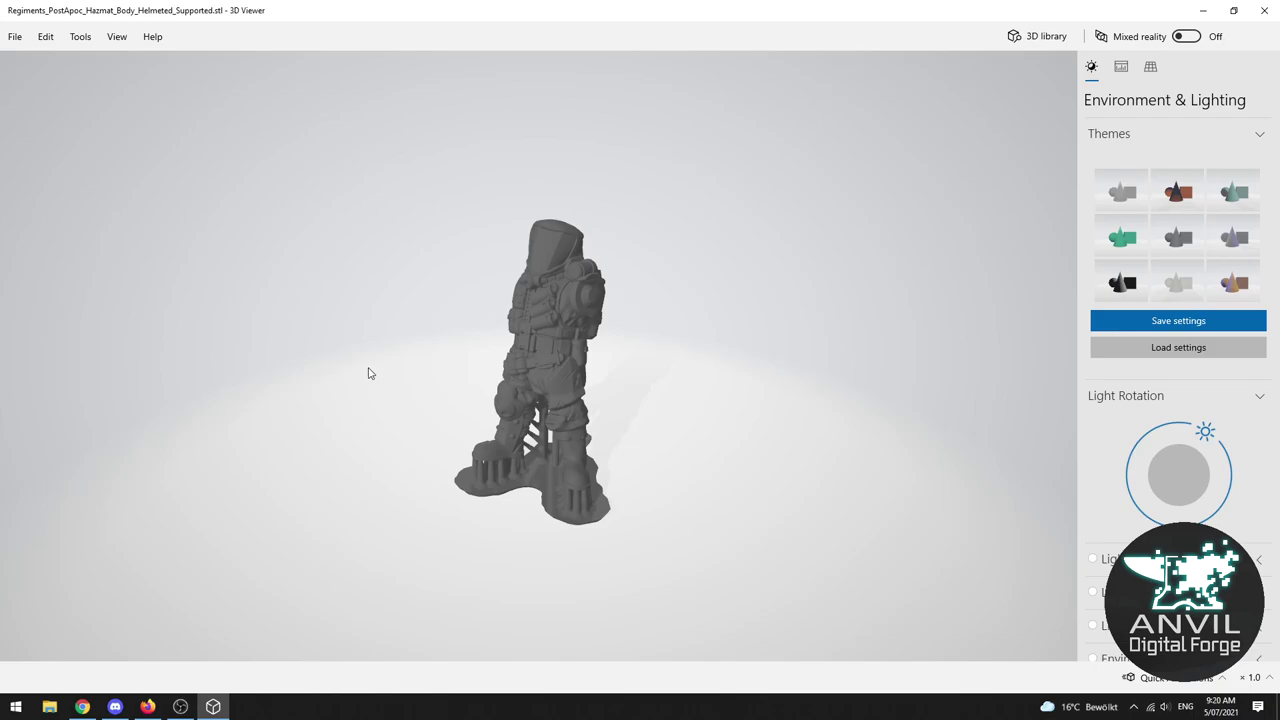
drag(369, 371, 486, 359)
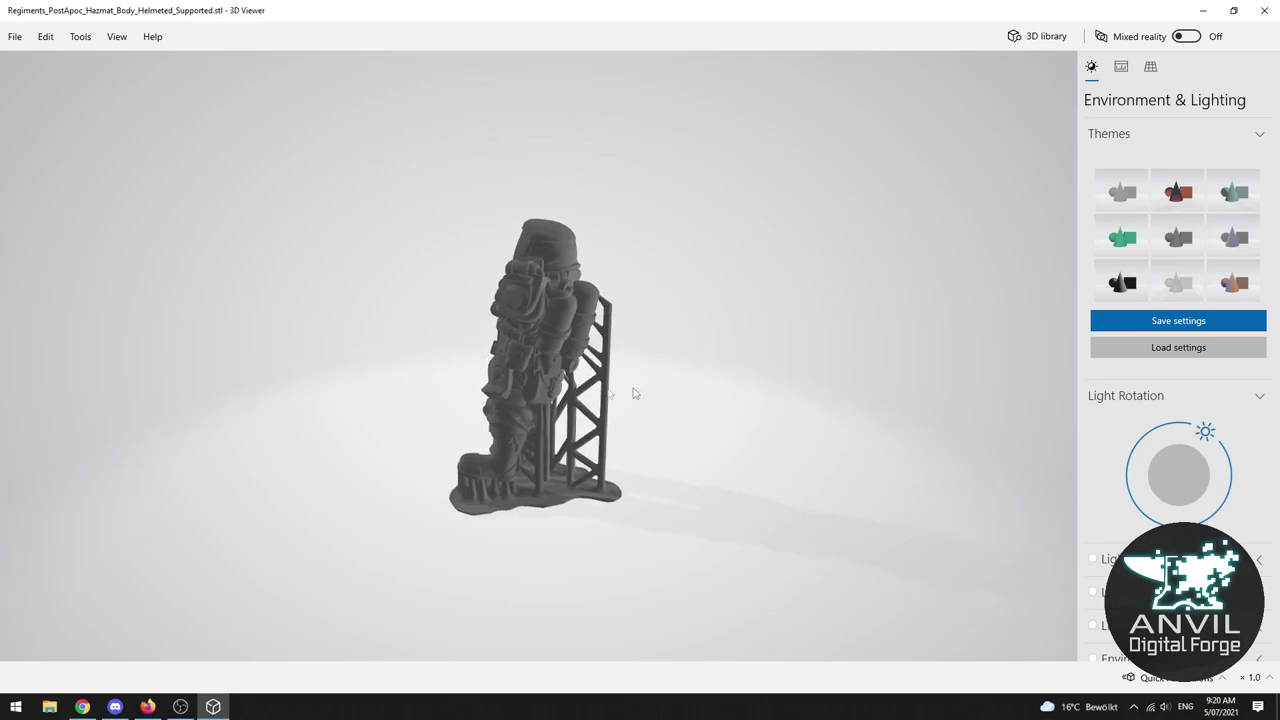
drag(703, 371, 686, 371)
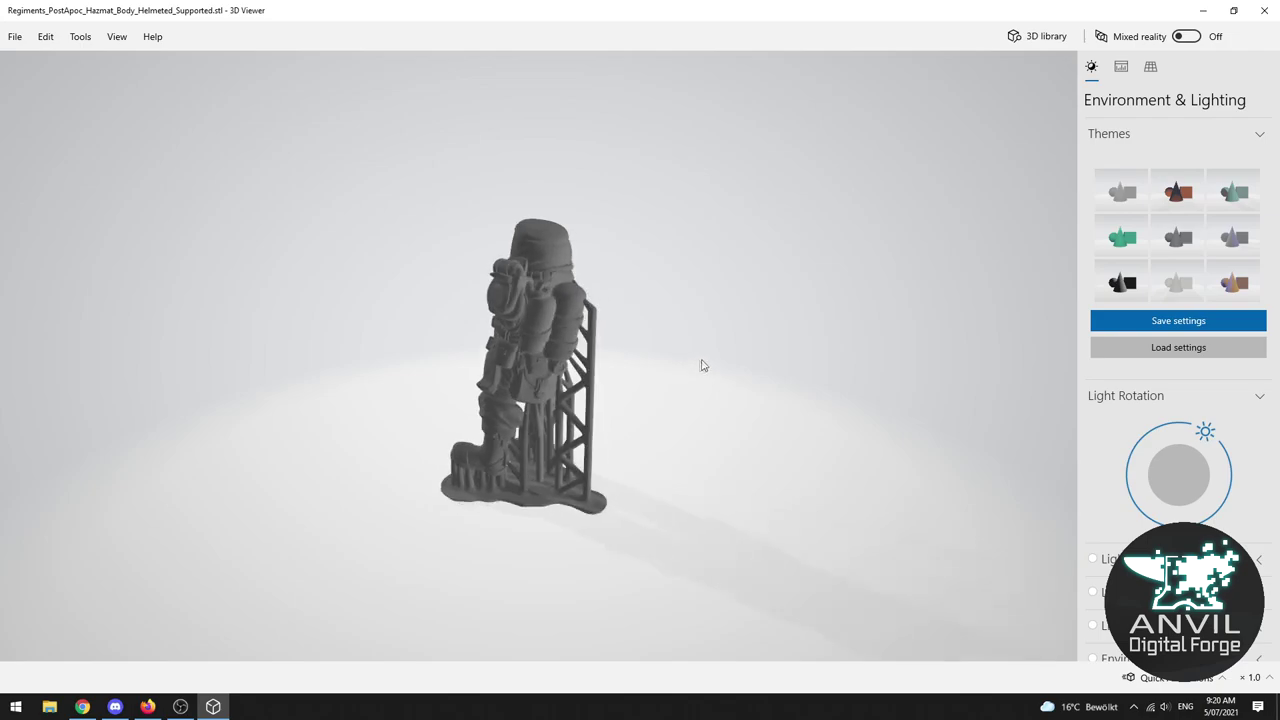
drag(706, 363, 729, 357)
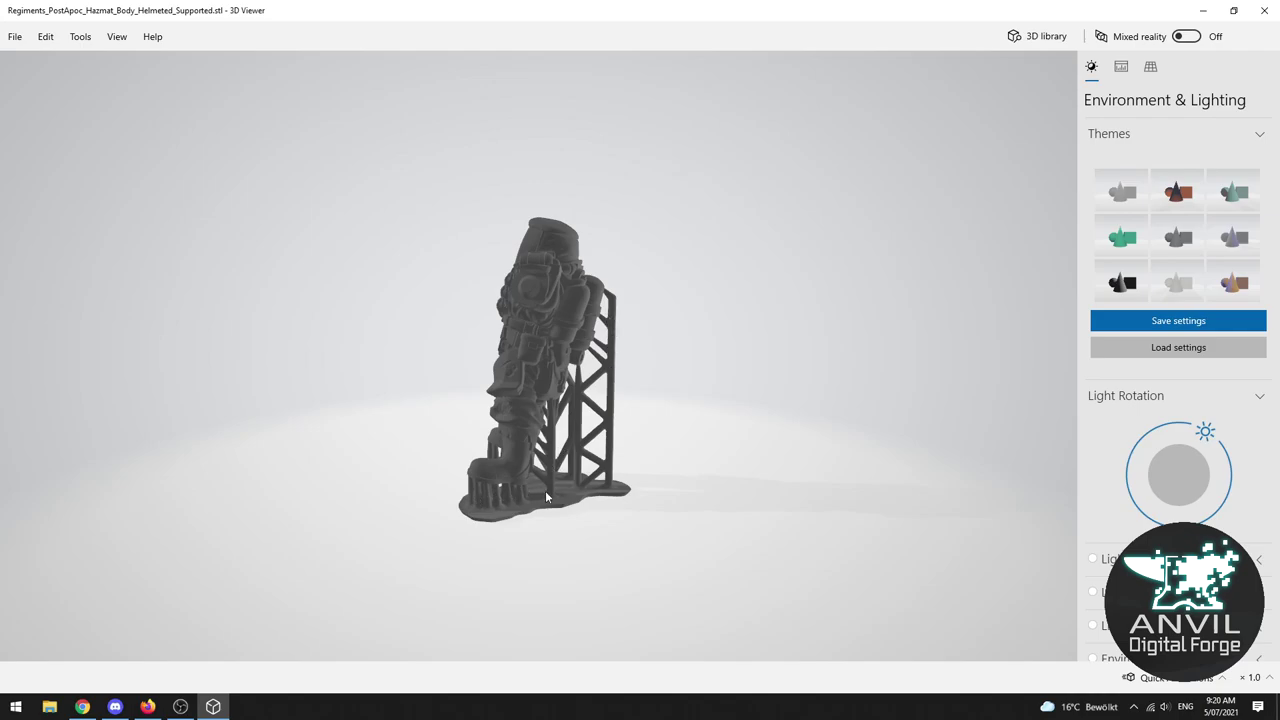
mouse_move(632, 417)
mouse_down()
mouse_move(651, 431)
mouse_move(629, 411)
mouse_up()
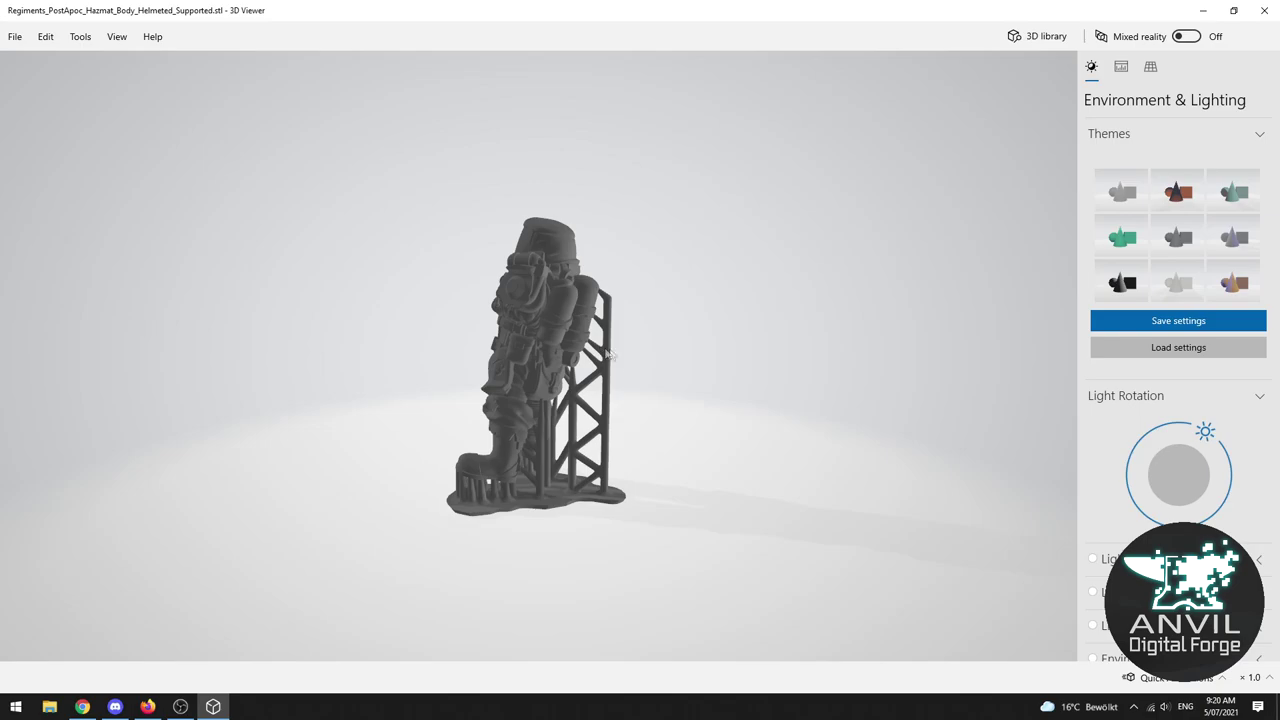
drag(646, 400, 567, 403)
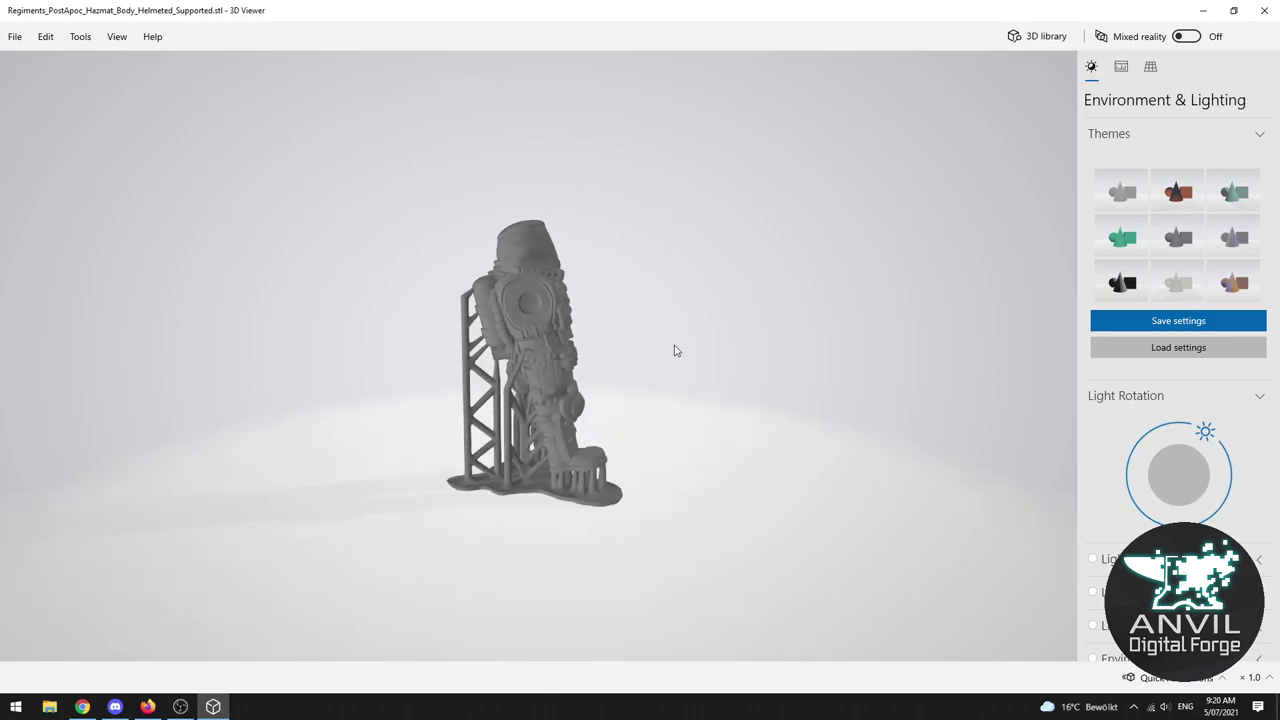
drag(672, 352, 628, 357)
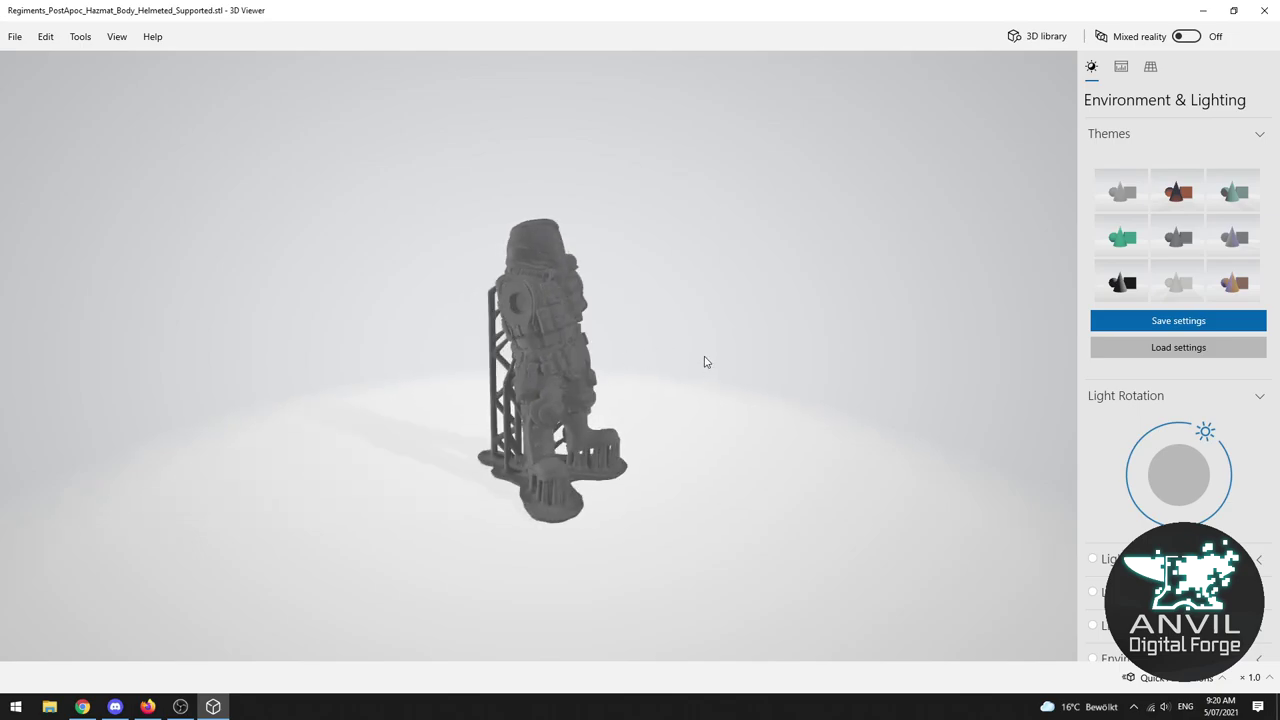
drag(703, 360, 688, 364)
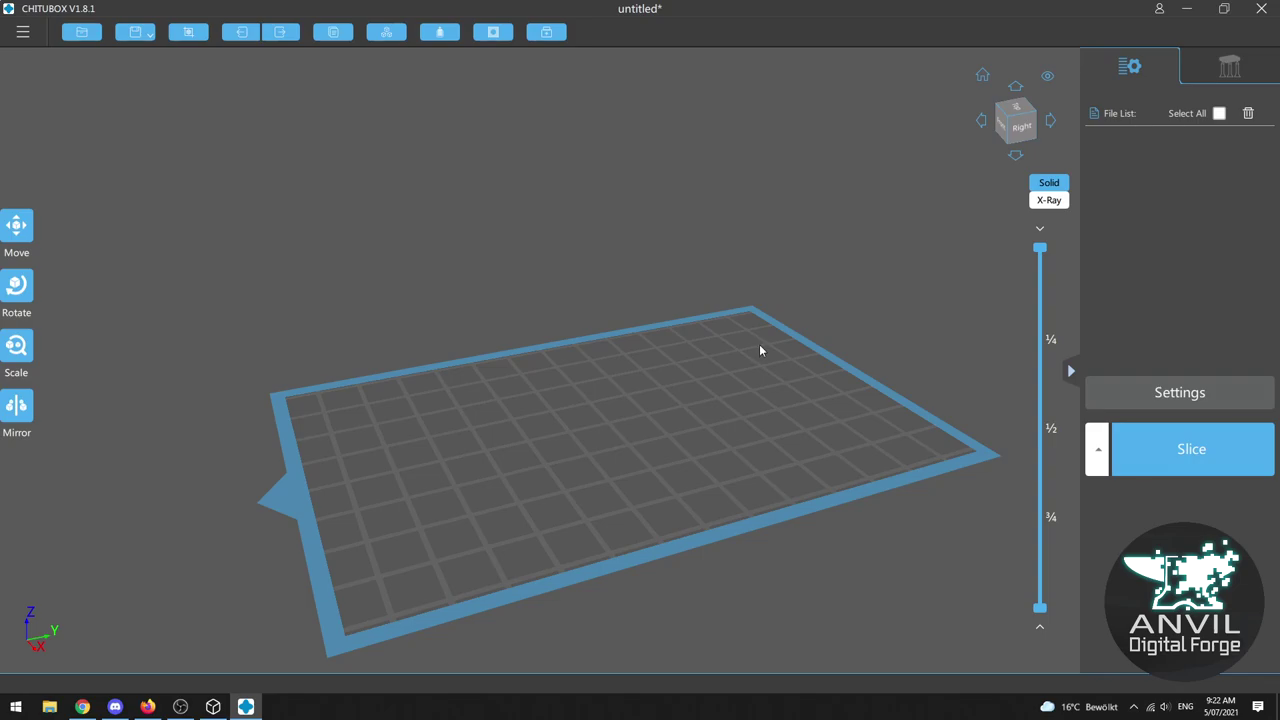
Load the Body_Helmeted, sword Arm and Flamethrower supported STLs together, then select all three models.
click(81, 33)
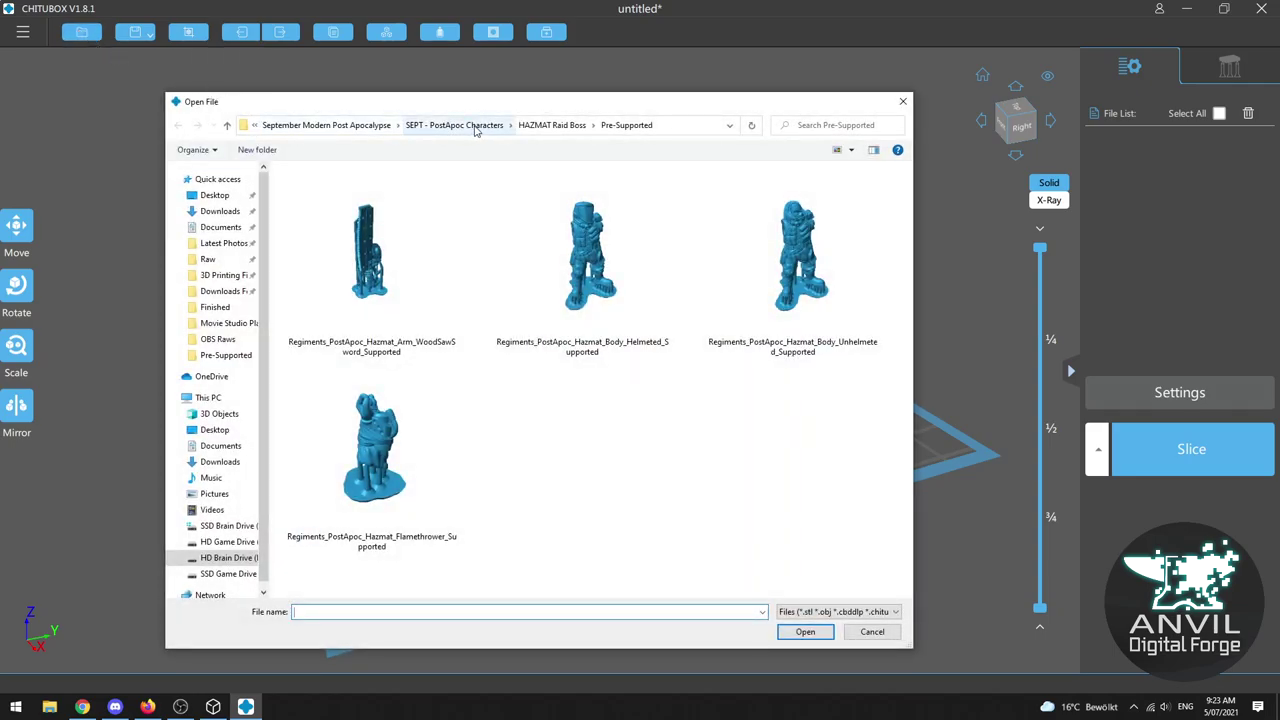
click(589, 262)
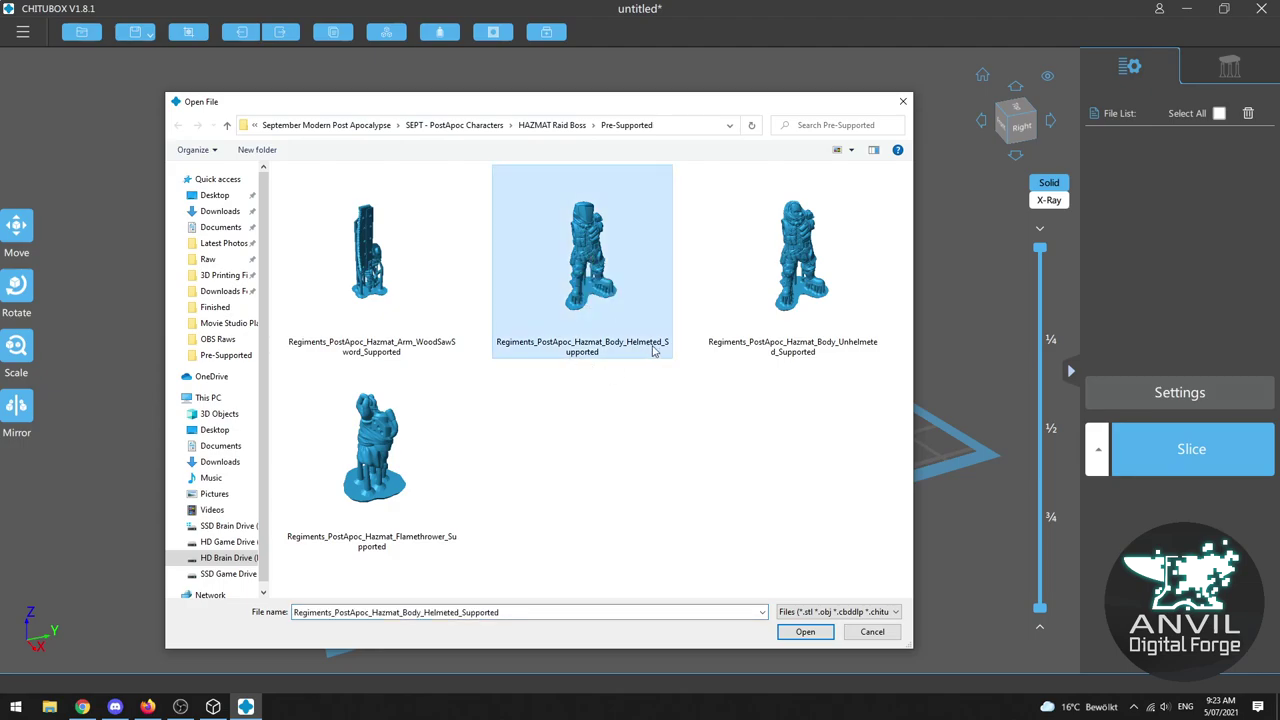
ctrl+click(369, 265)
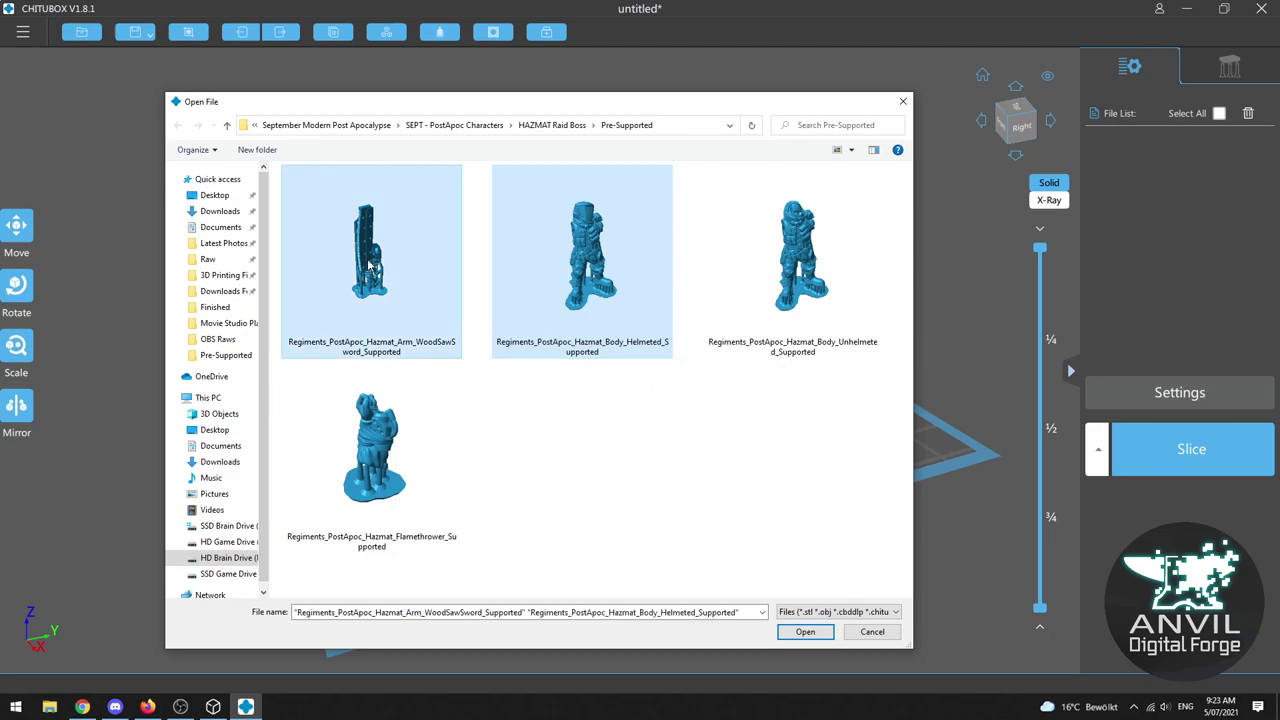
ctrl+click(384, 446)
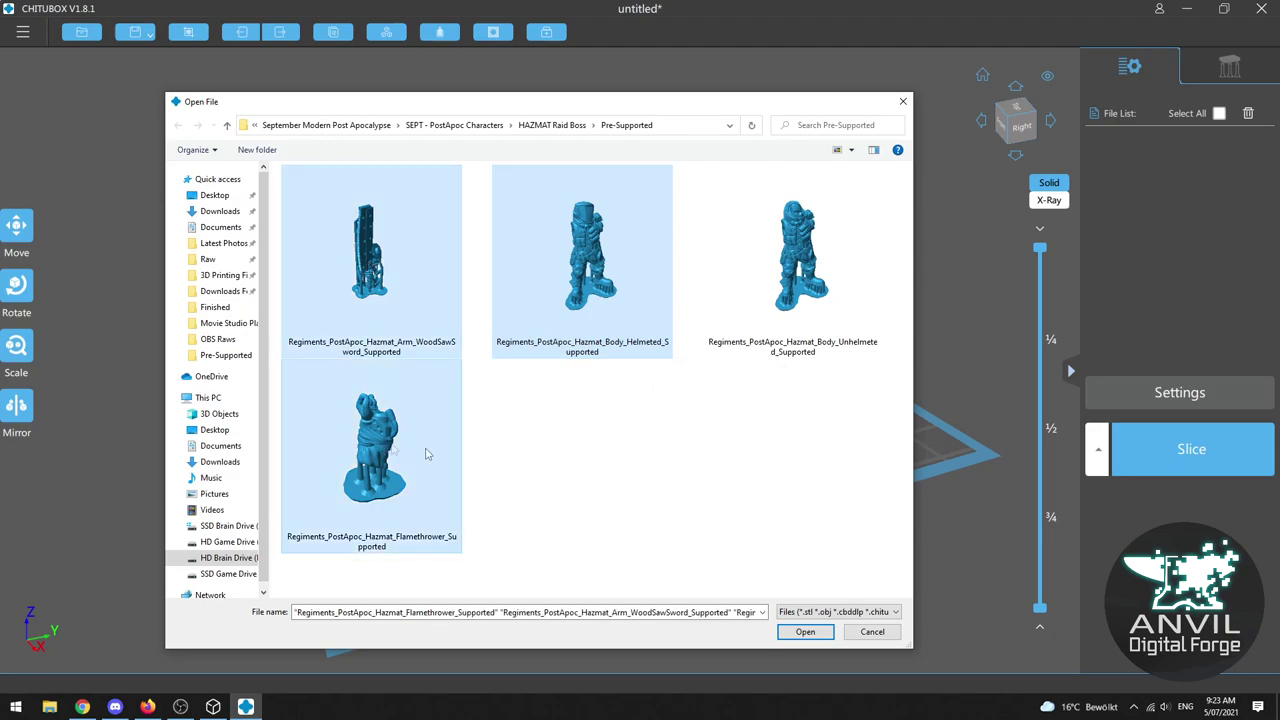
click(808, 632)
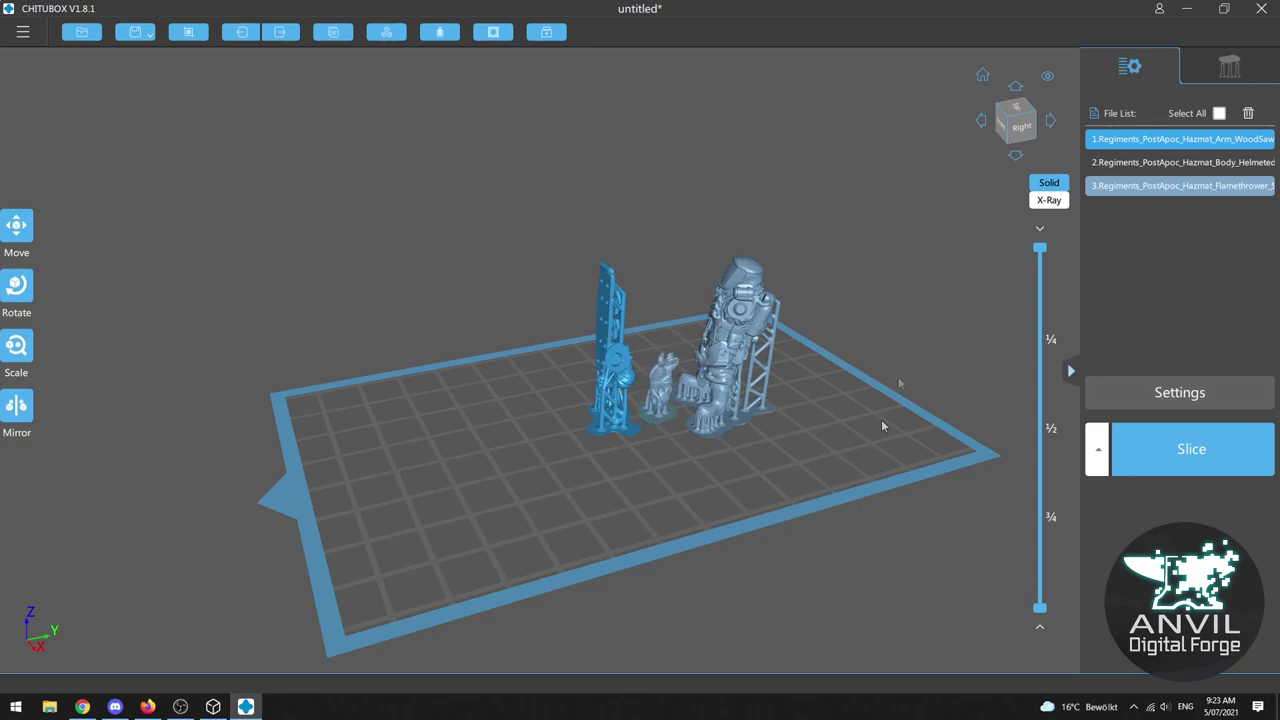
click(1218, 114)
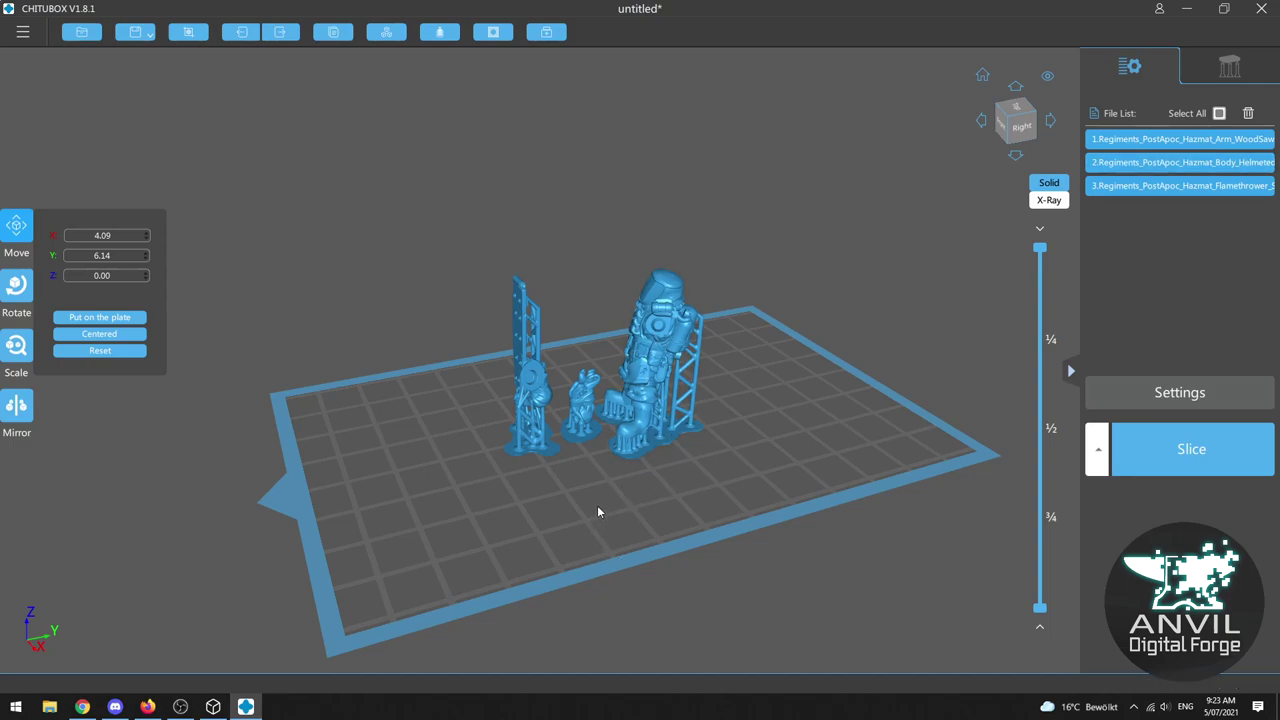
Orbit to a lower, closer angle and pull the layer slider down to layer 0.
drag(598, 510, 734, 368)
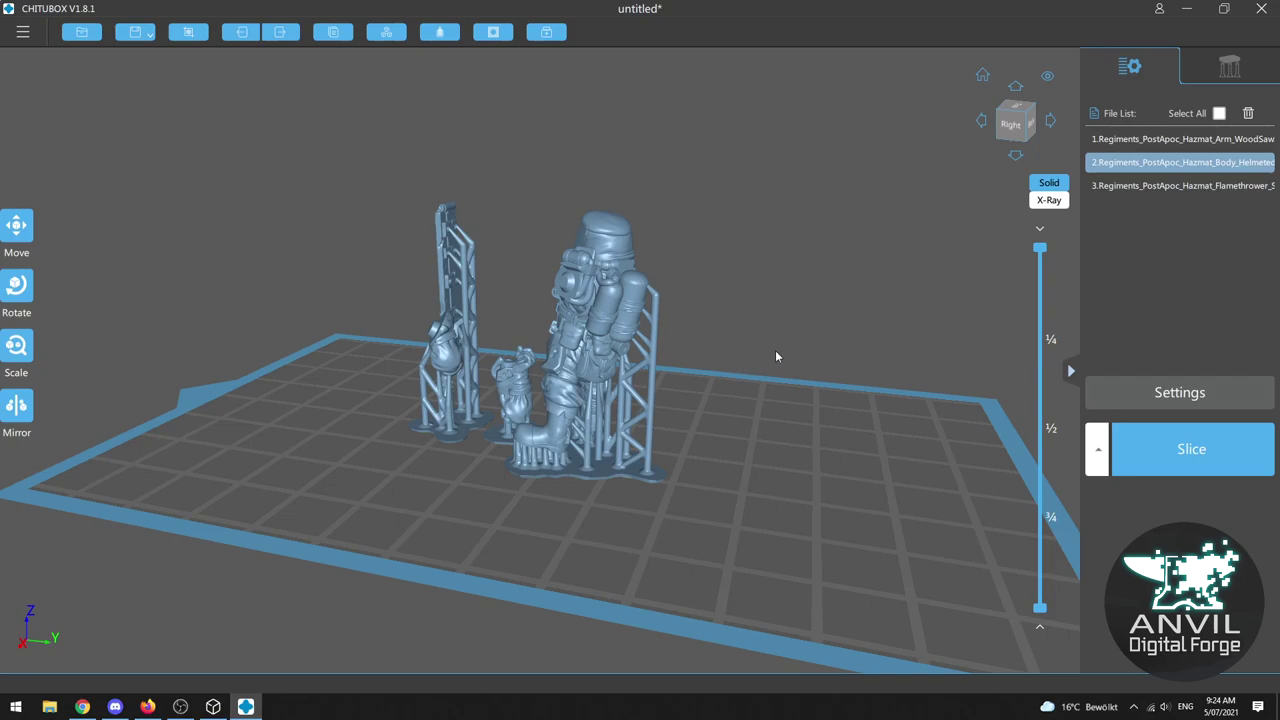
drag(1040, 248, 1044, 605)
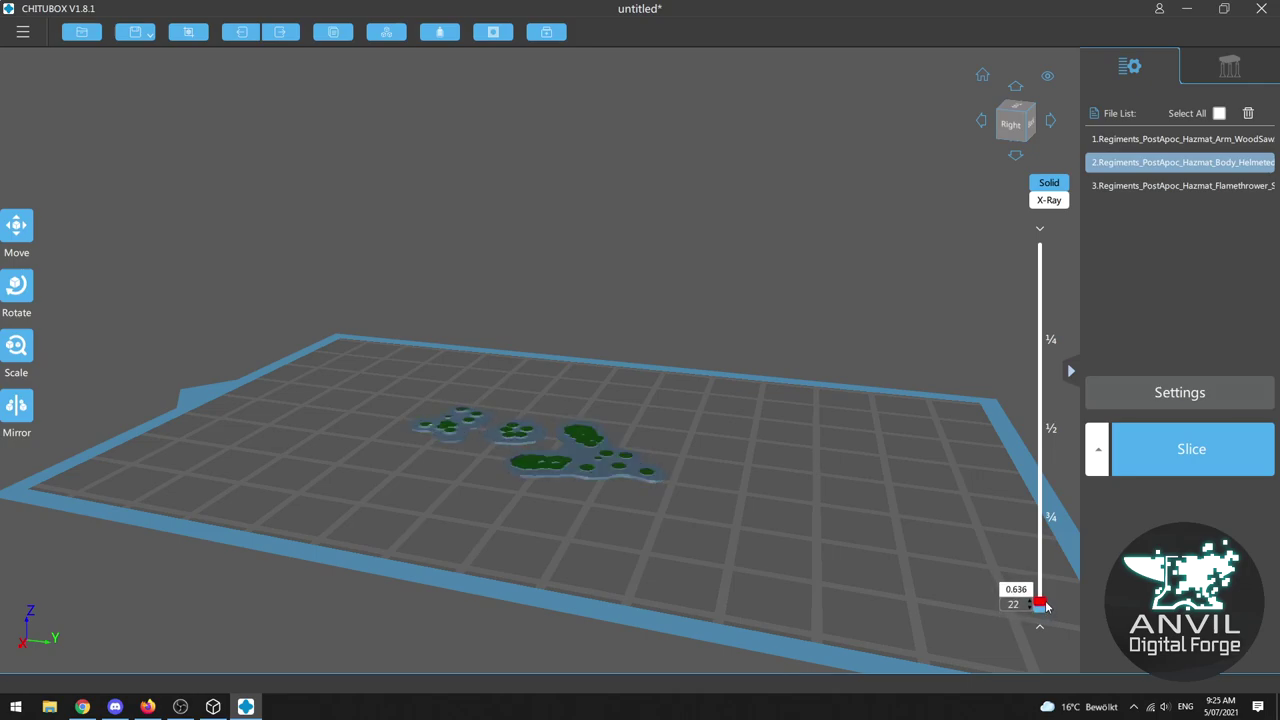
Step the layer preview up to reveal the support pillars and zoom in on the cut-off parts.
drag(1045, 605, 1043, 484)
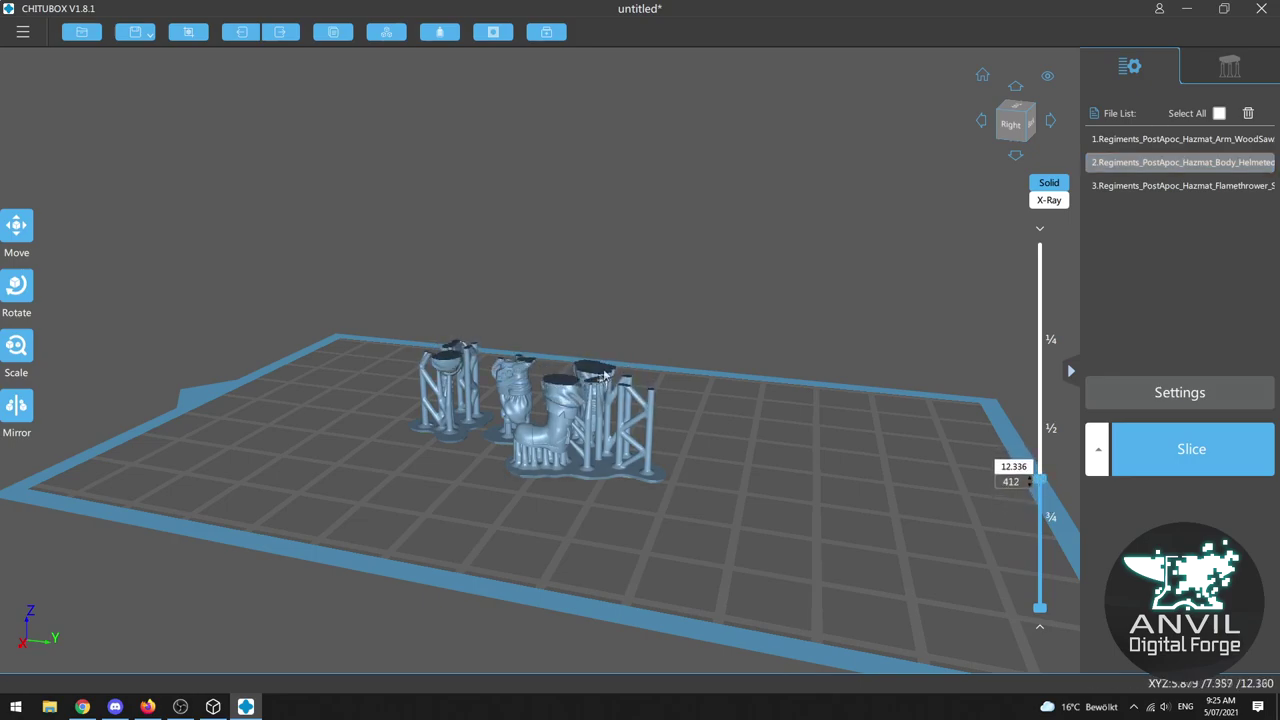
scroll(598, 386, up, 10)
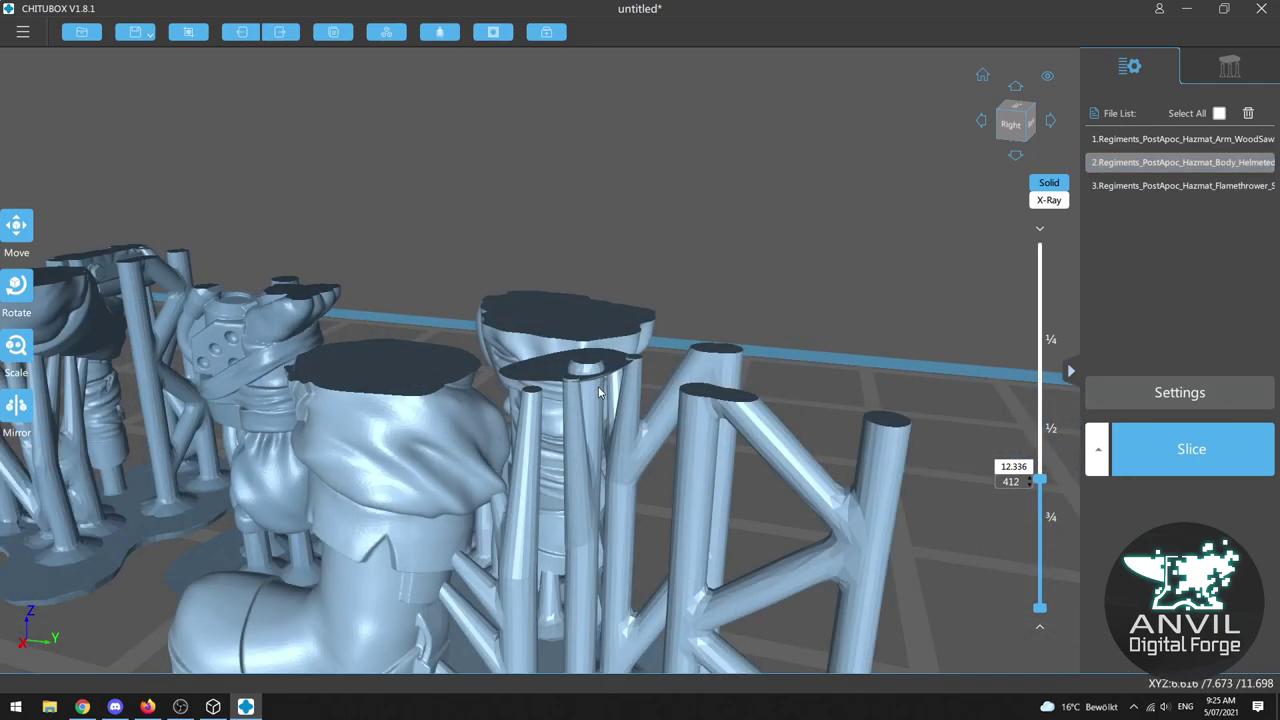
drag(1040, 480, 1040, 481)
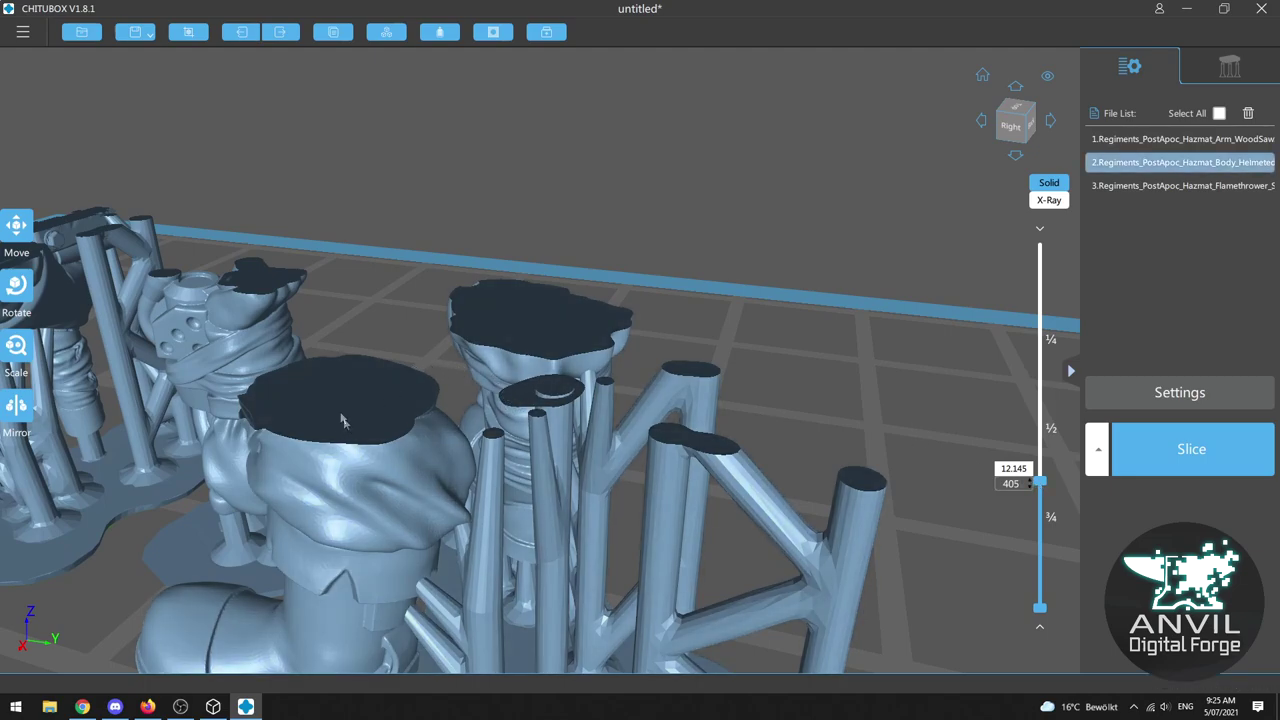
drag(1040, 482, 1040, 482)
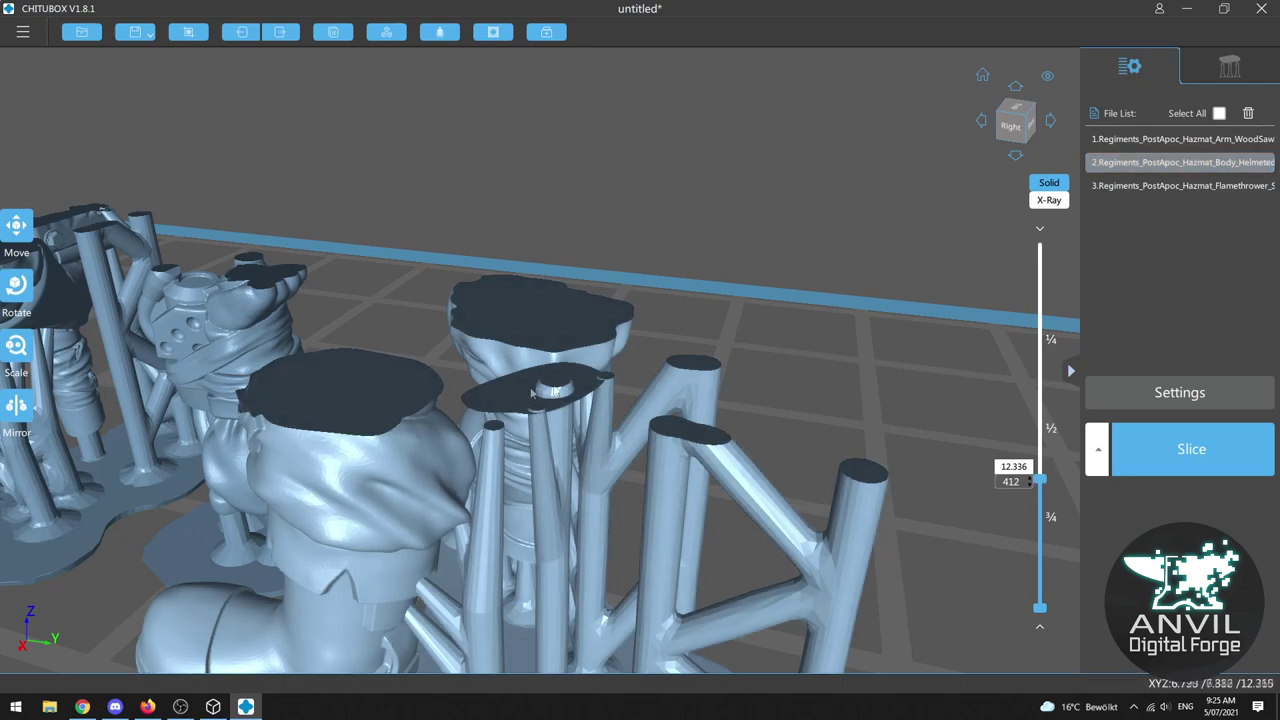
scroll(1038, 482, up, 4)
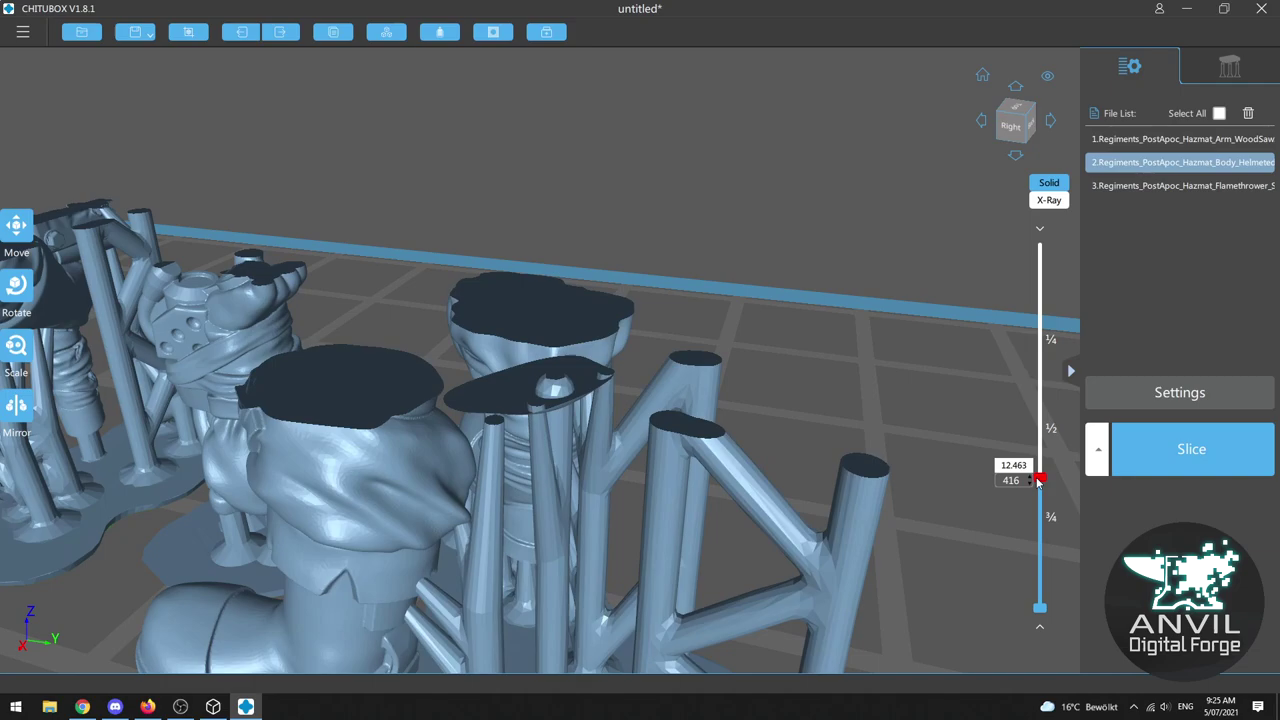
scroll(1040, 480, up, 13)
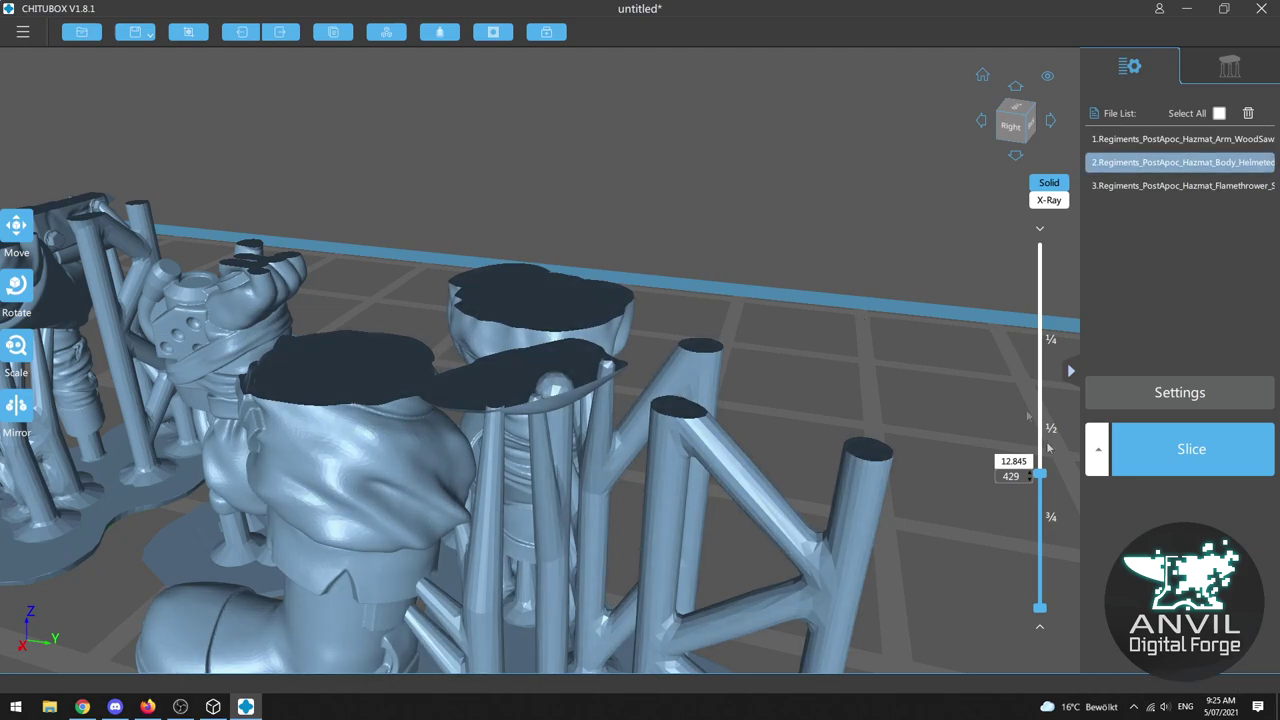
scroll(1040, 482, down, 20)
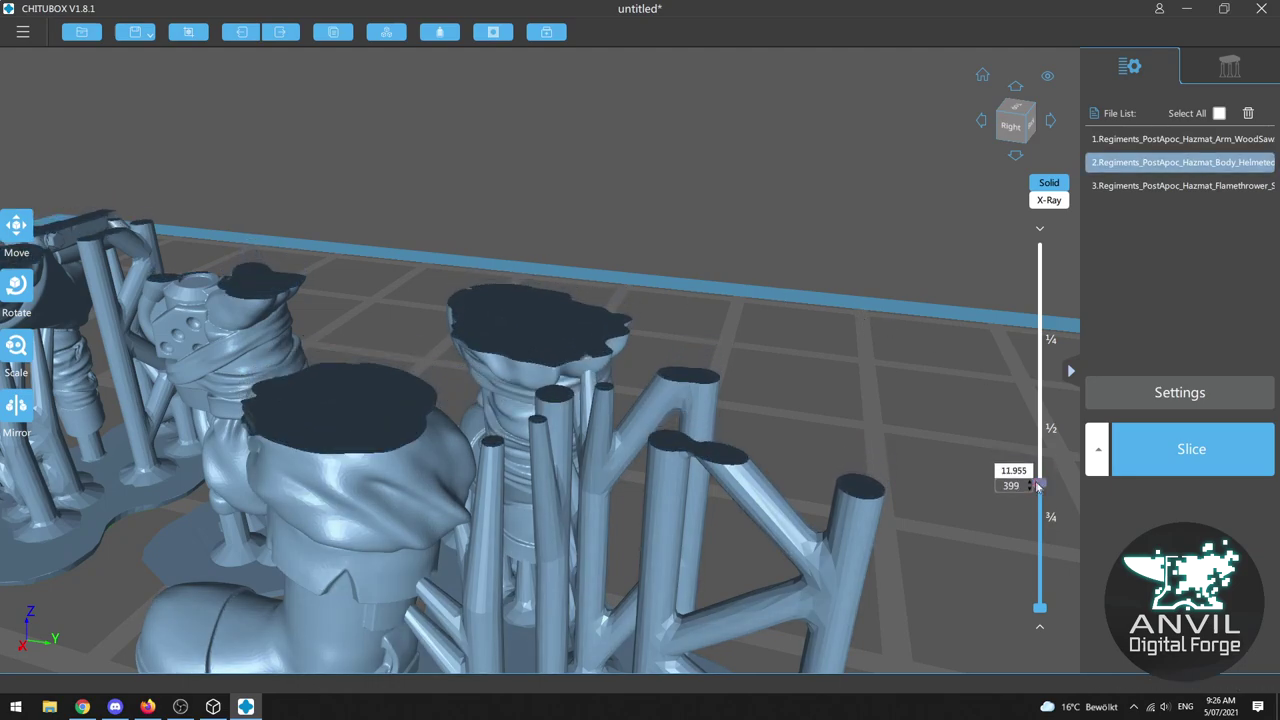
scroll(1040, 484, up, 17)
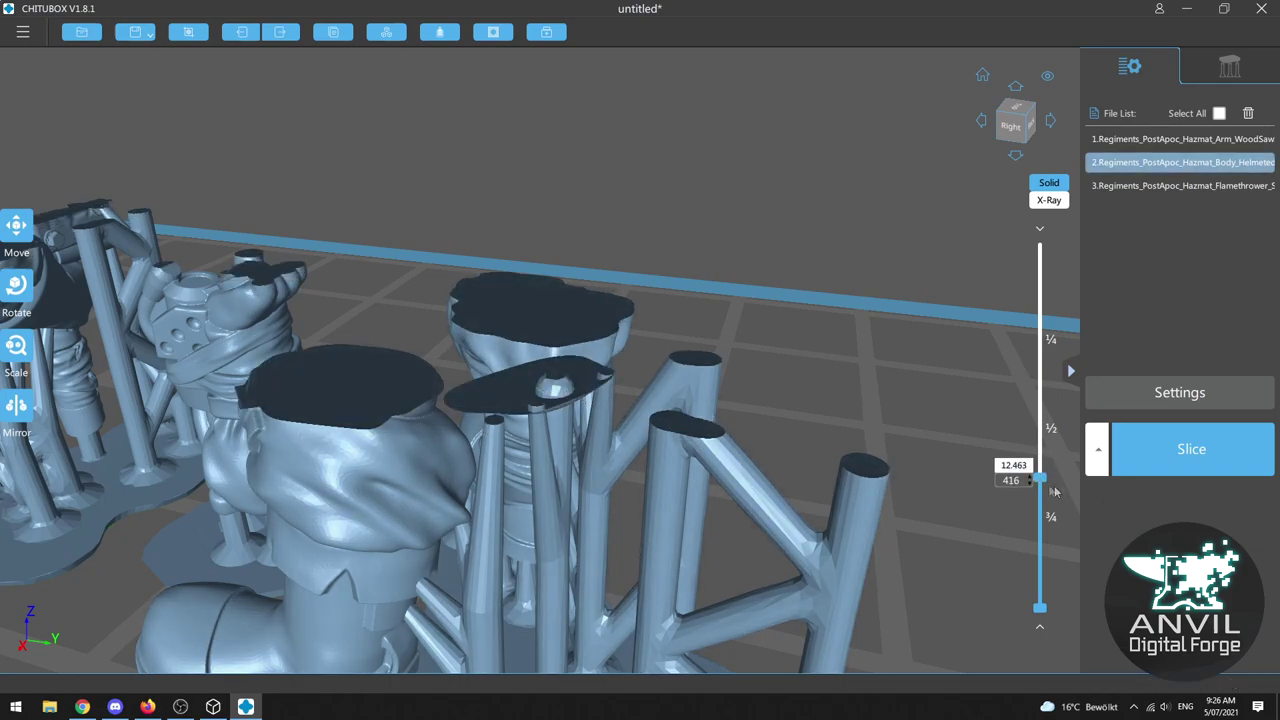
scroll(1041, 478, up, 13)
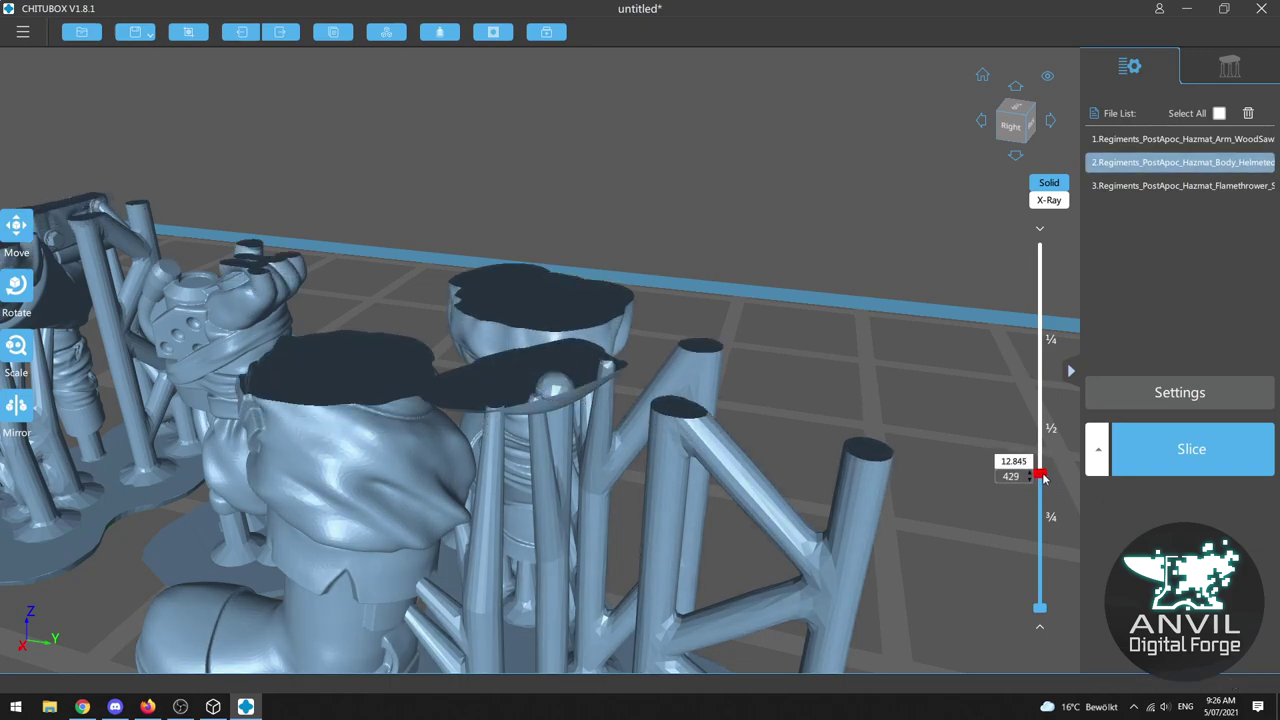
scroll(1041, 478, up, 20)
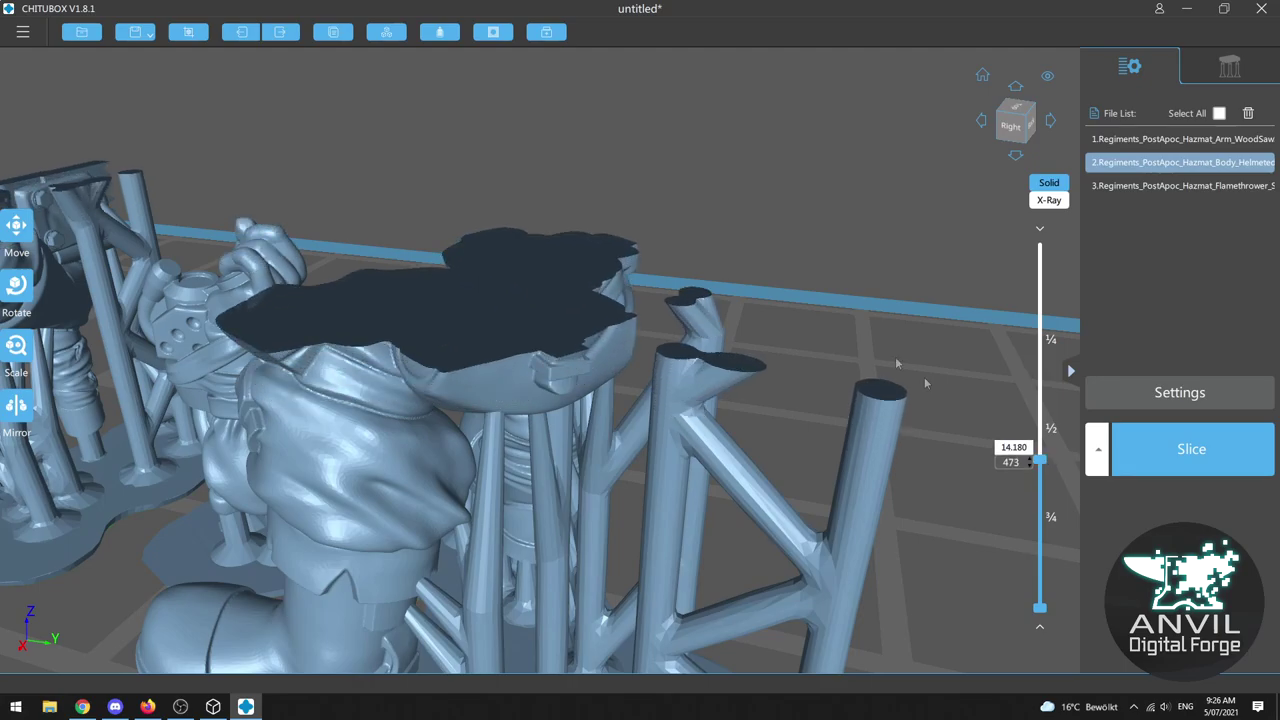
Orbit to a level side view, raise the layer cut up the body, and select the hazmat body.
drag(895, 356, 894, 302)
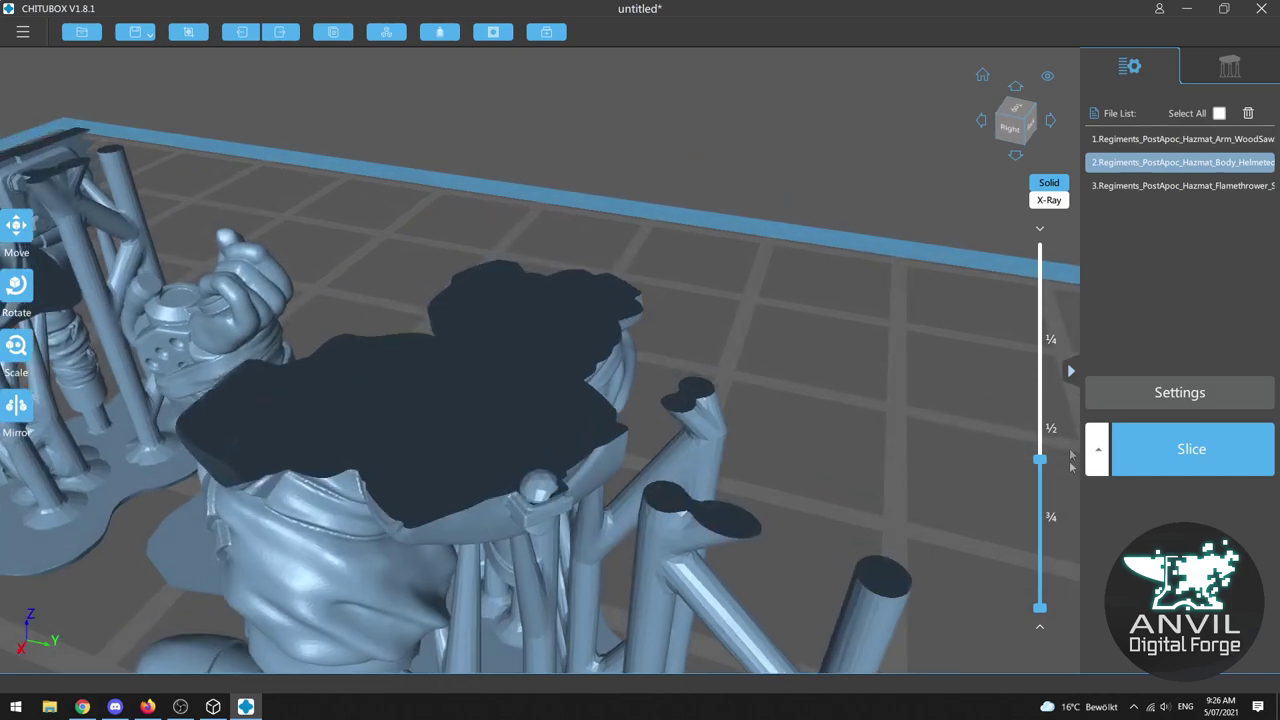
scroll(1040, 450, up, 20)
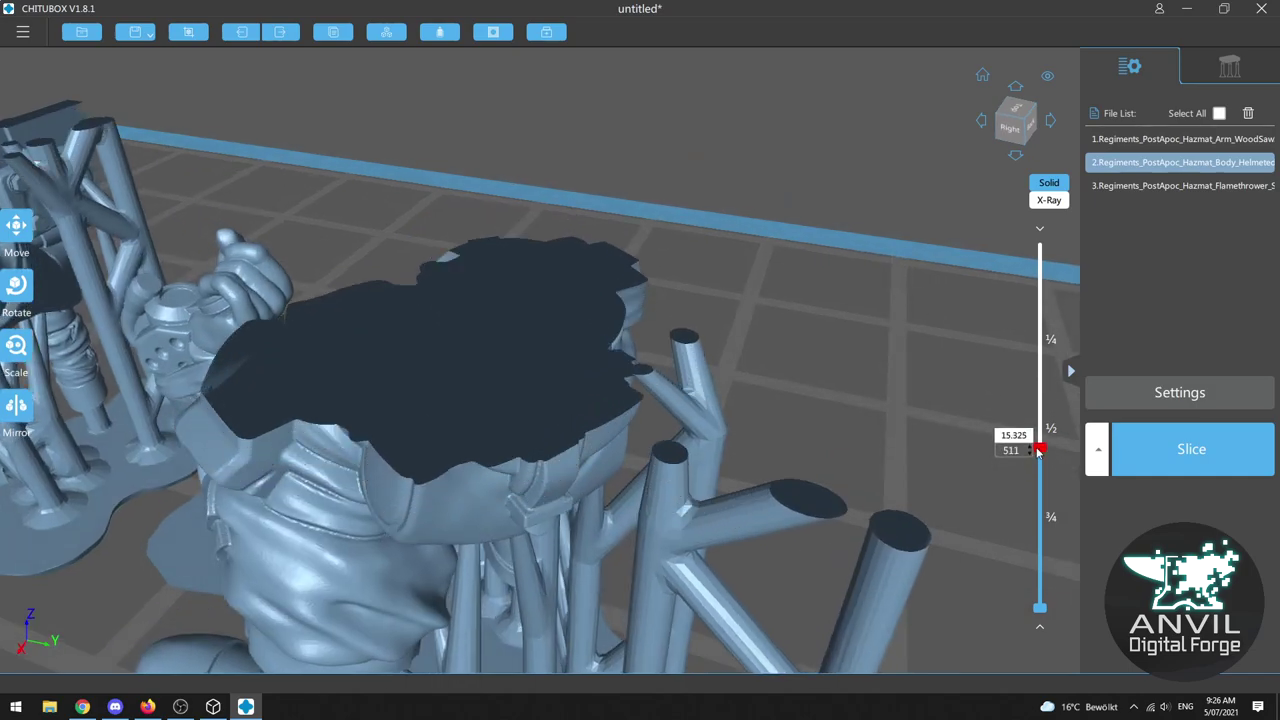
drag(1040, 450, 1040, 431)
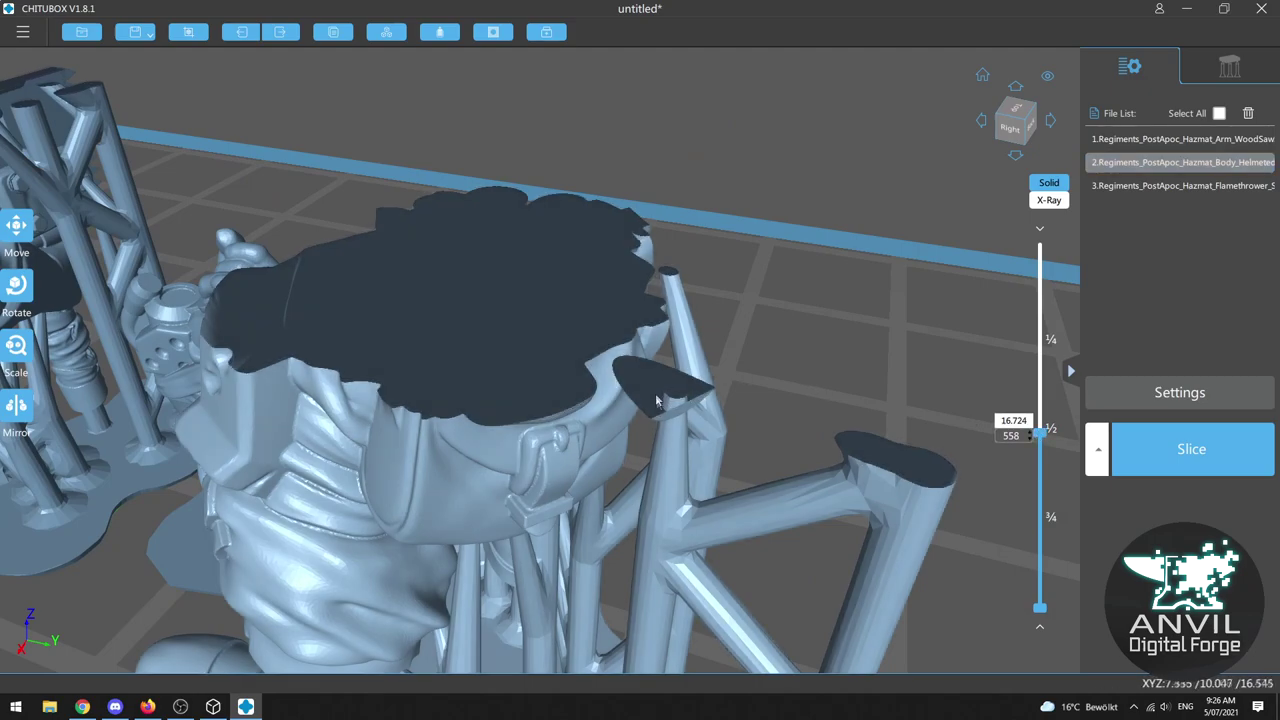
click(656, 400)
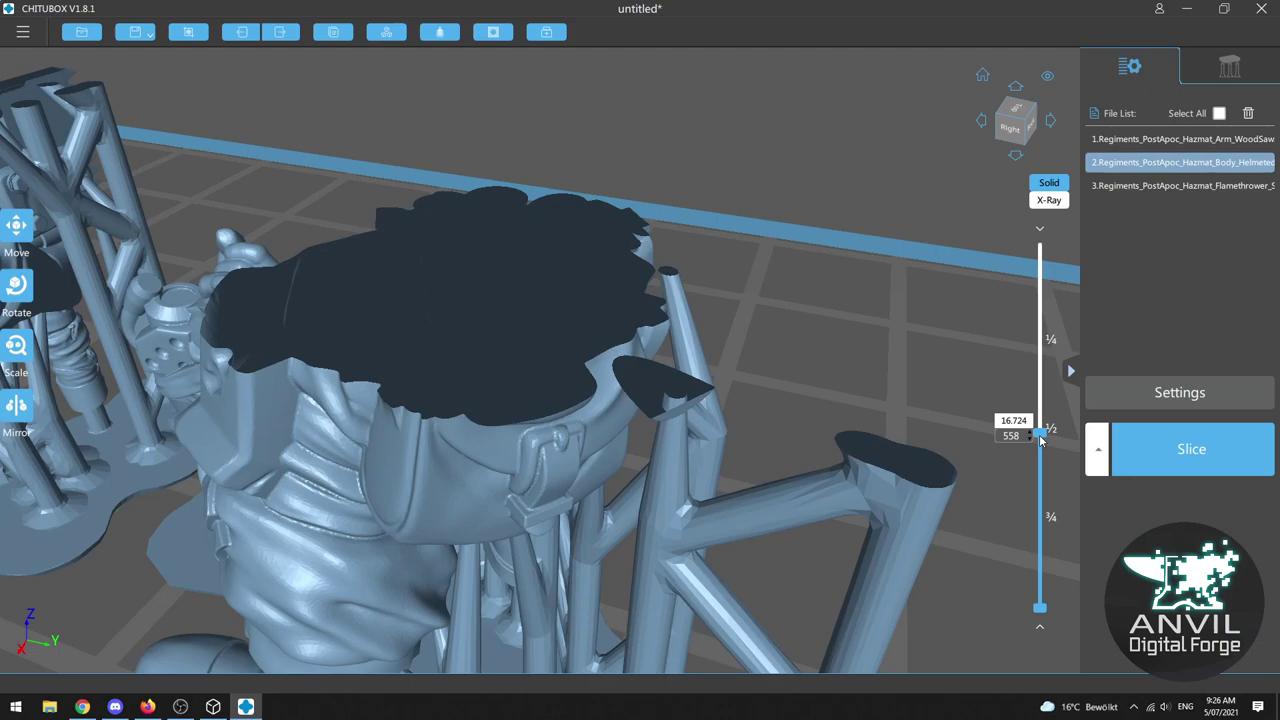
drag(1040, 440, 1040, 444)
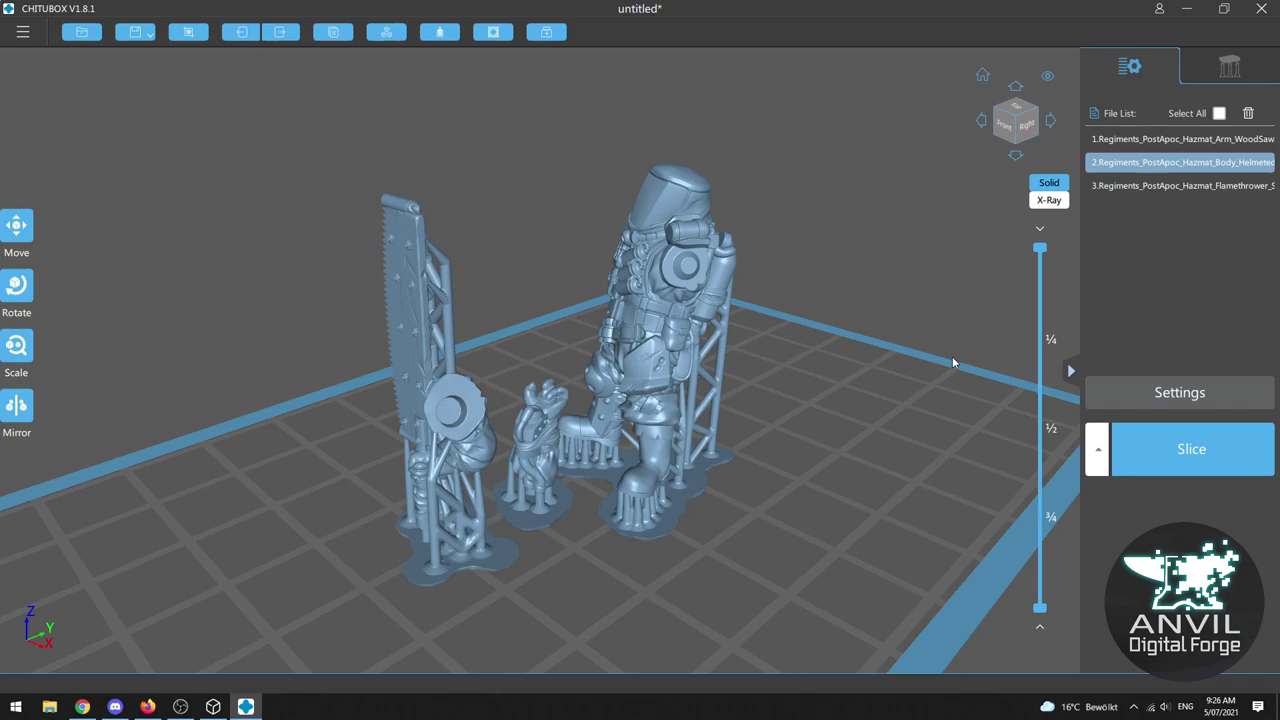
Open Settings and cancel adding a new printer, keeping the ELEGOO MARS 2 PRO machine profile.
click(1136, 396)
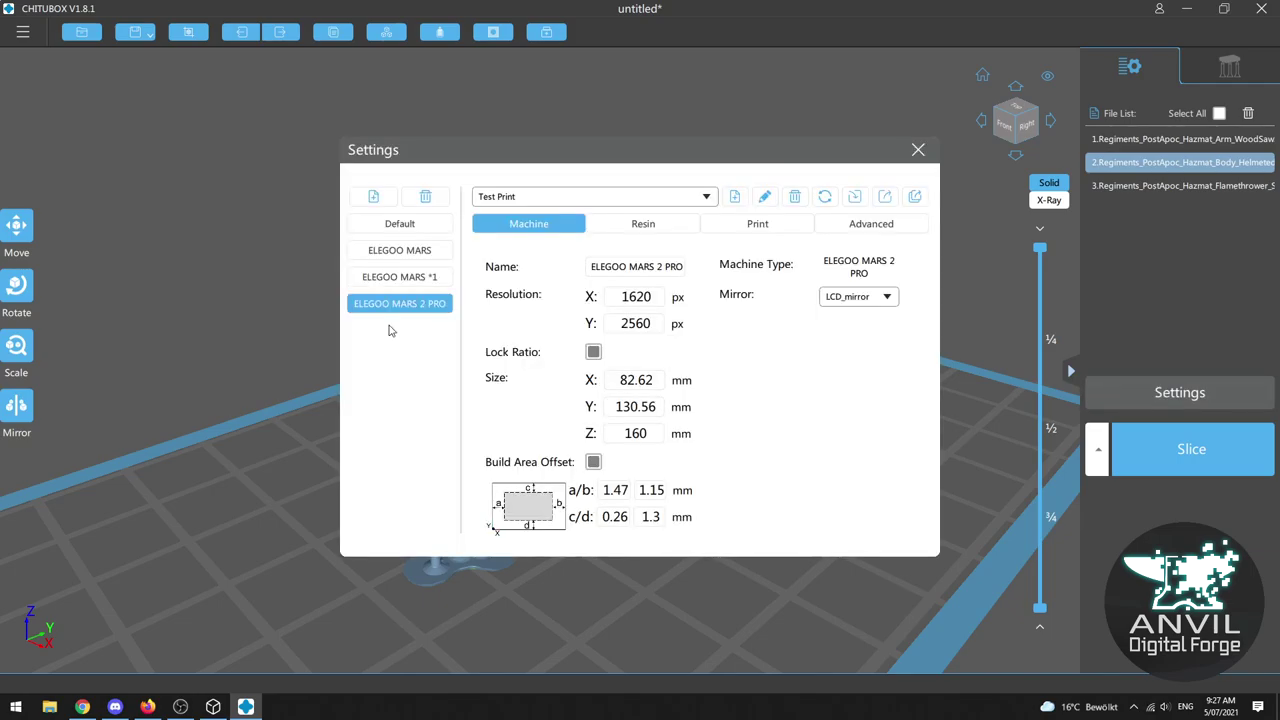
click(373, 197)
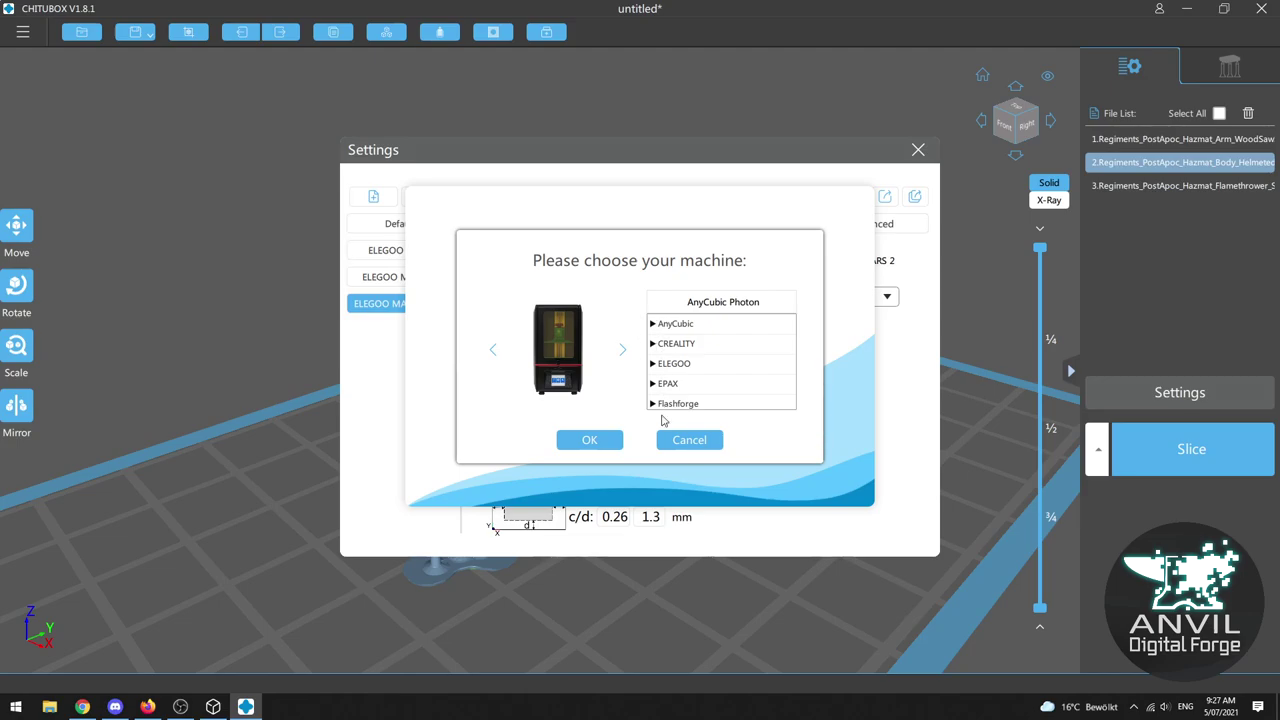
click(690, 441)
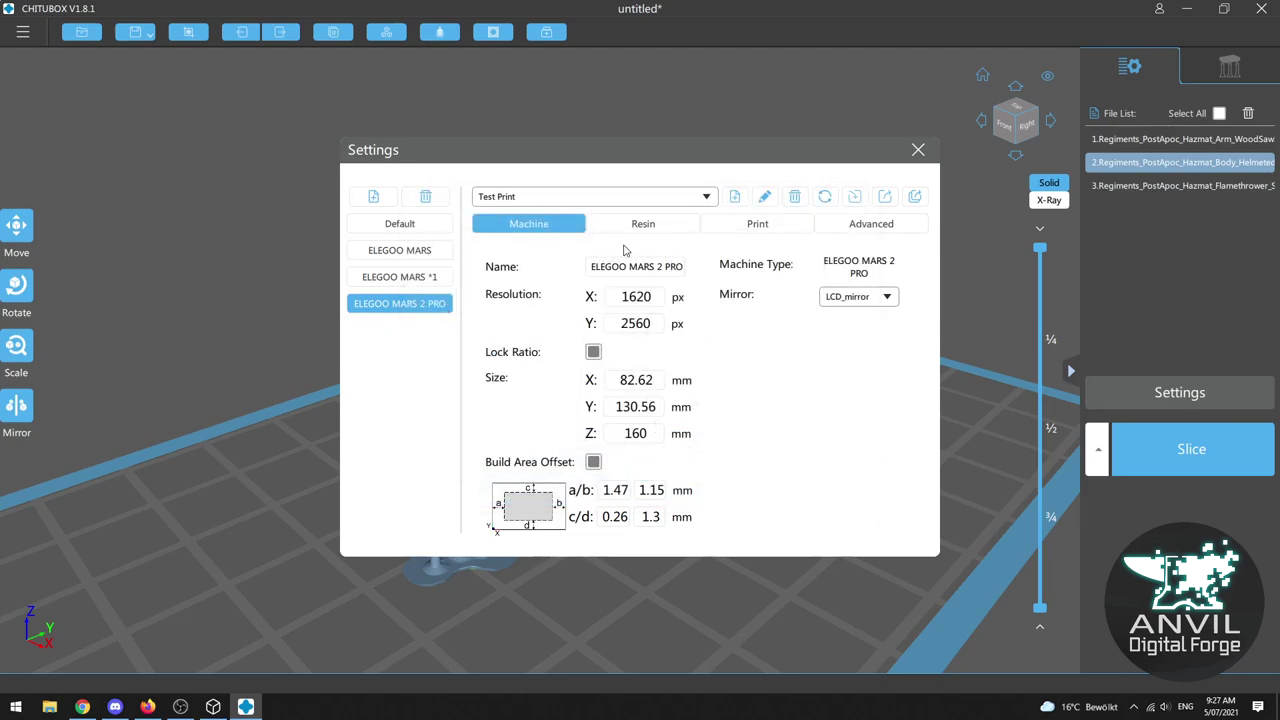
Show the Print tab and start editing the Layer Height last digit to 4.
click(723, 230)
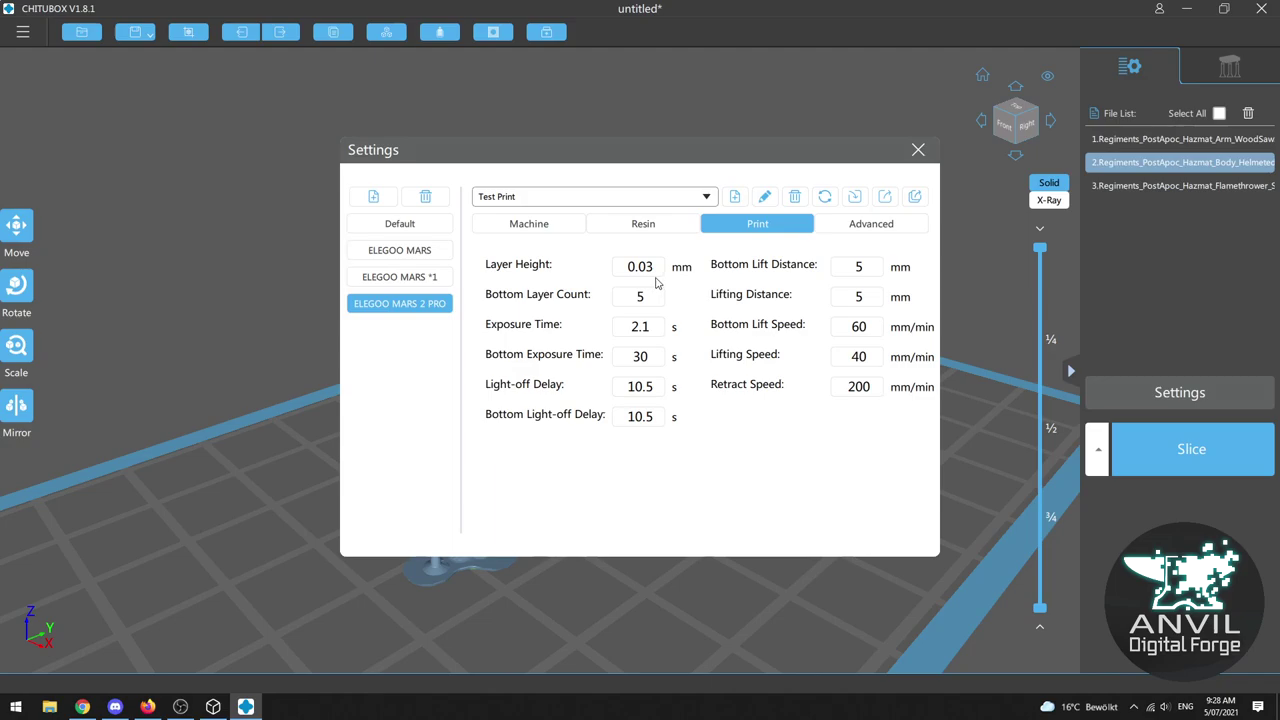
drag(647, 266, 680, 268)
text(4)
drag(649, 271, 660, 271)
drag(647, 277, 740, 230)
Change Layer Height from 0.03 to 0.04 mm and Exposure Time from 2.1 to 2.2 s.
text(4)
drag(645, 330, 657, 334)
text(2)
Close Settings and slice the parts into 861 layers: 2.62 ml resin, 3h4m21s print time.
click(918, 150)
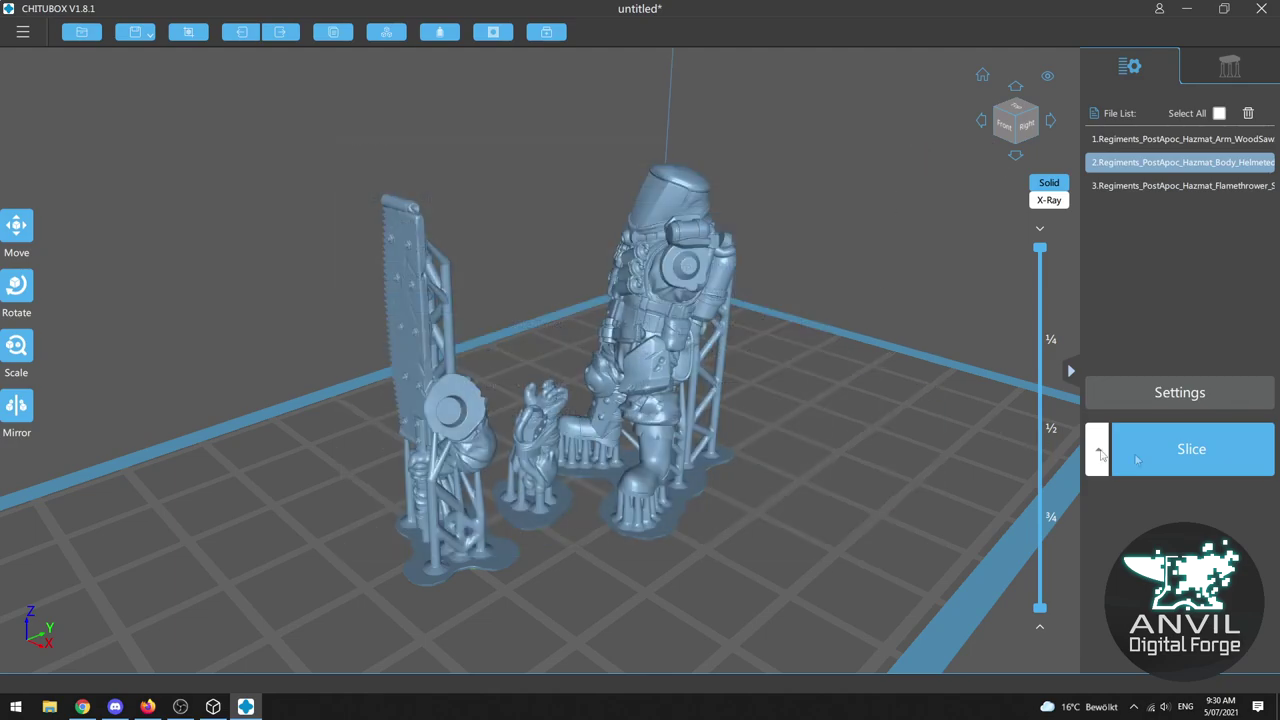
click(1195, 451)
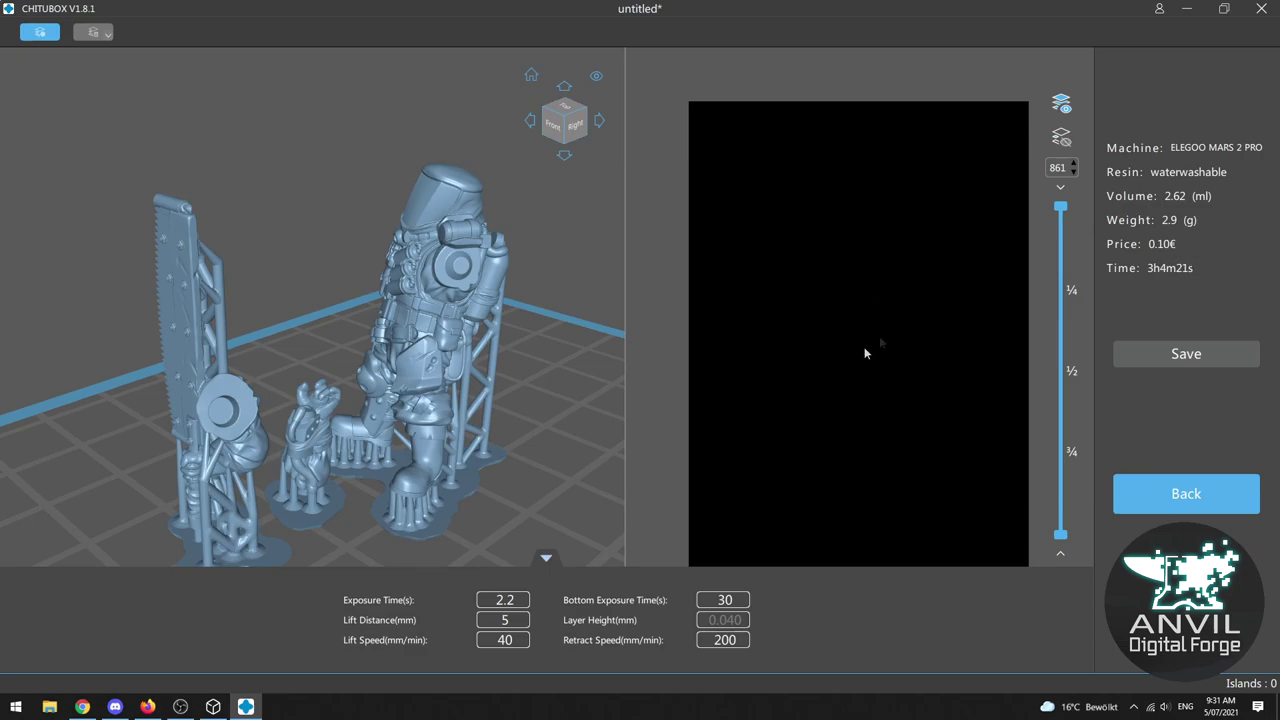
drag(1063, 213, 1072, 550)
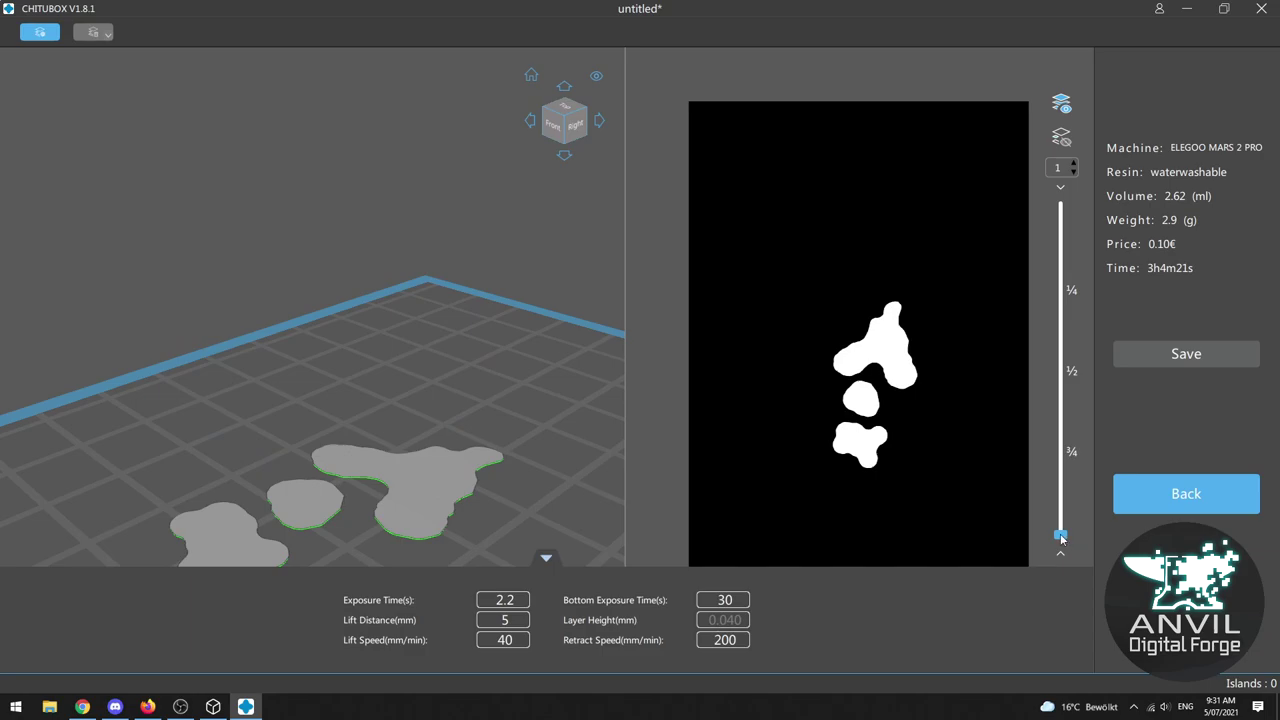
drag(1061, 538, 1072, 192)
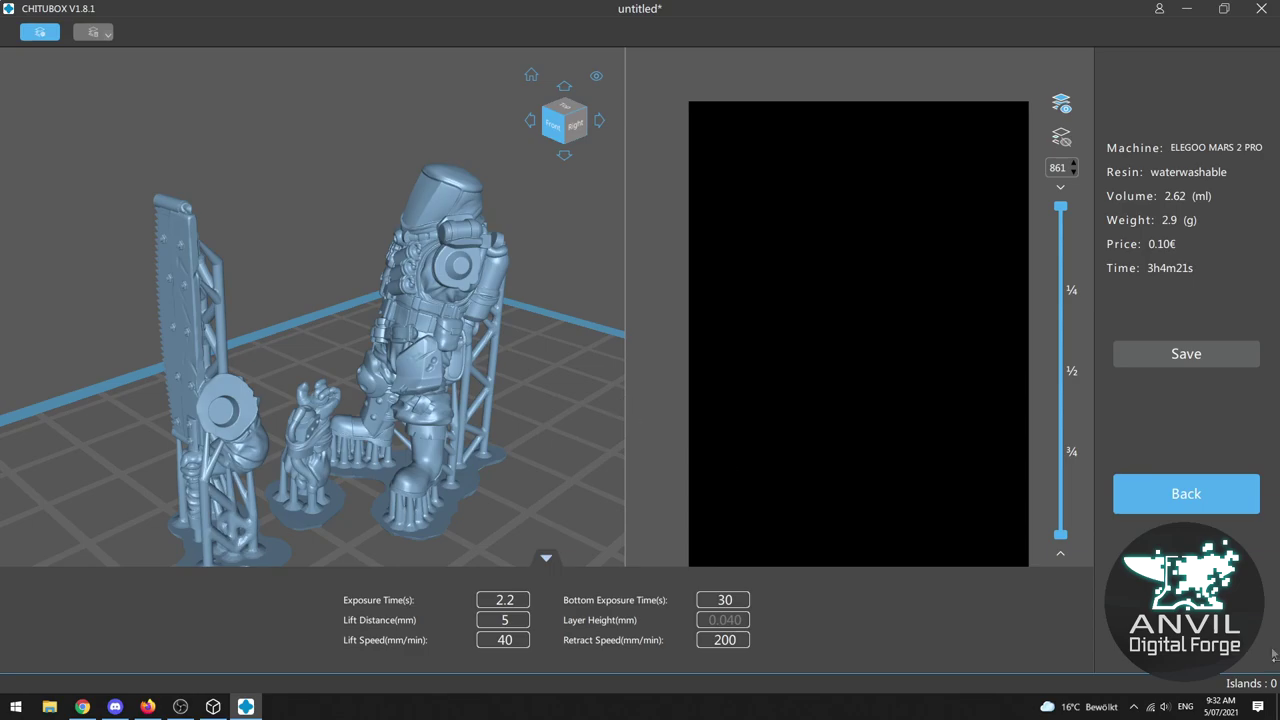
Go back from the slice preview to editing and reopen Settings to check the Print parameters.
click(1180, 491)
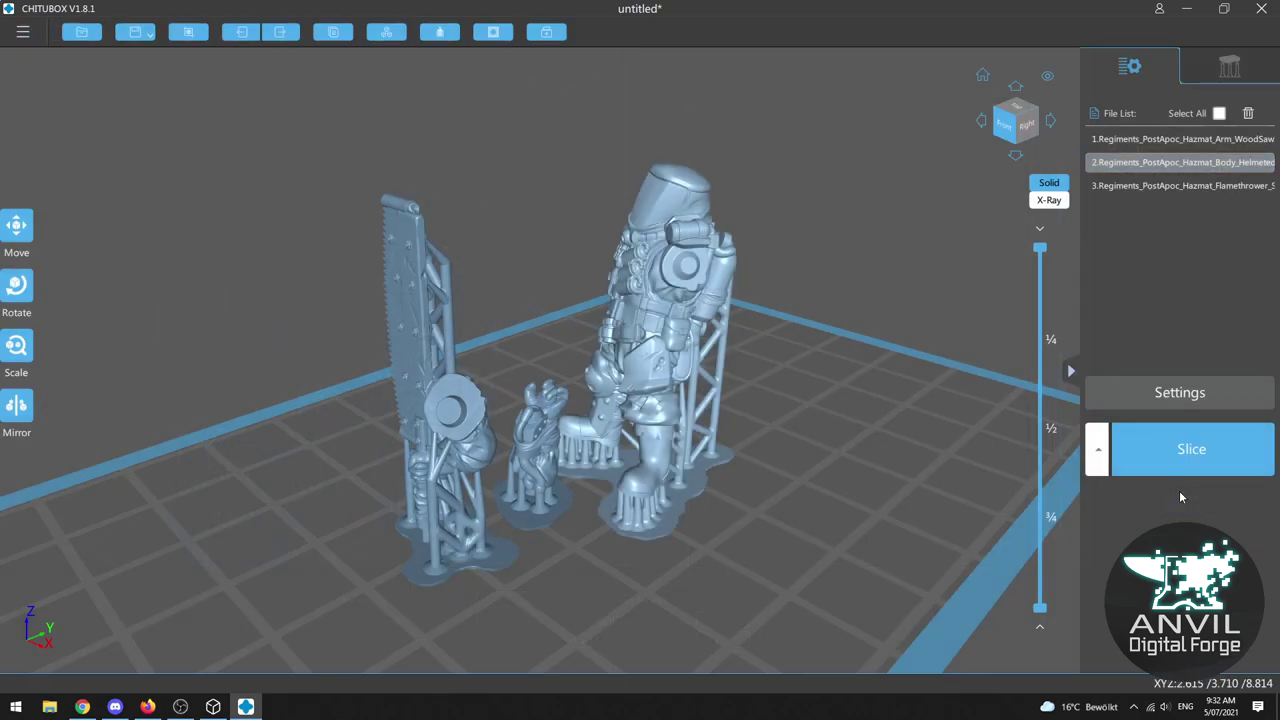
click(1175, 394)
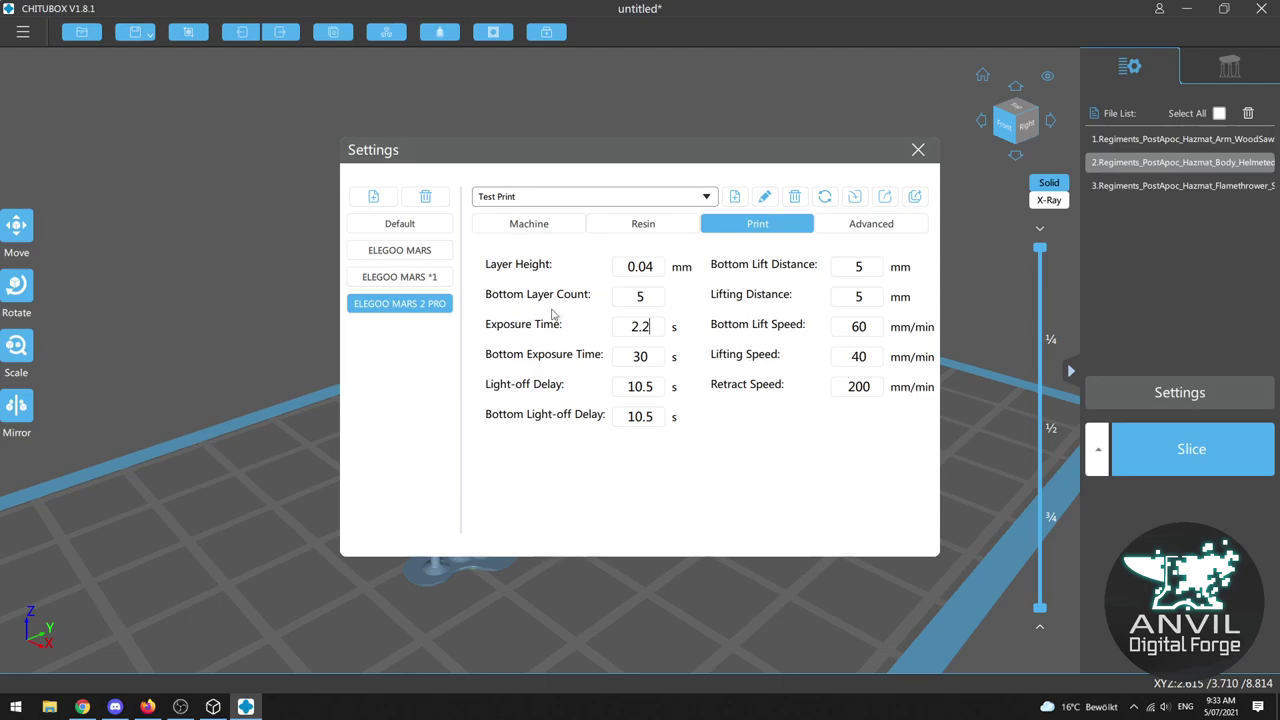
Leave Settings, check the lowest support layers, and re-slice to 861 layers, 2.62 ml resin.
click(918, 149)
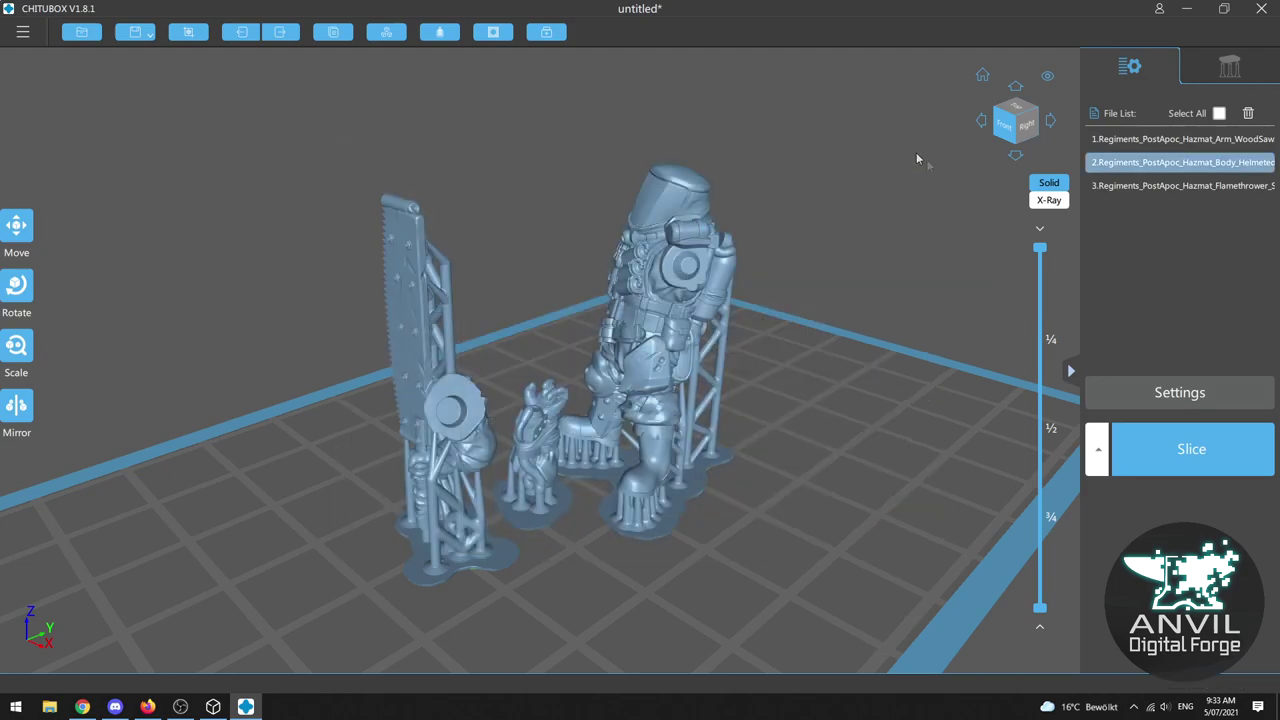
drag(1043, 247, 1060, 477)
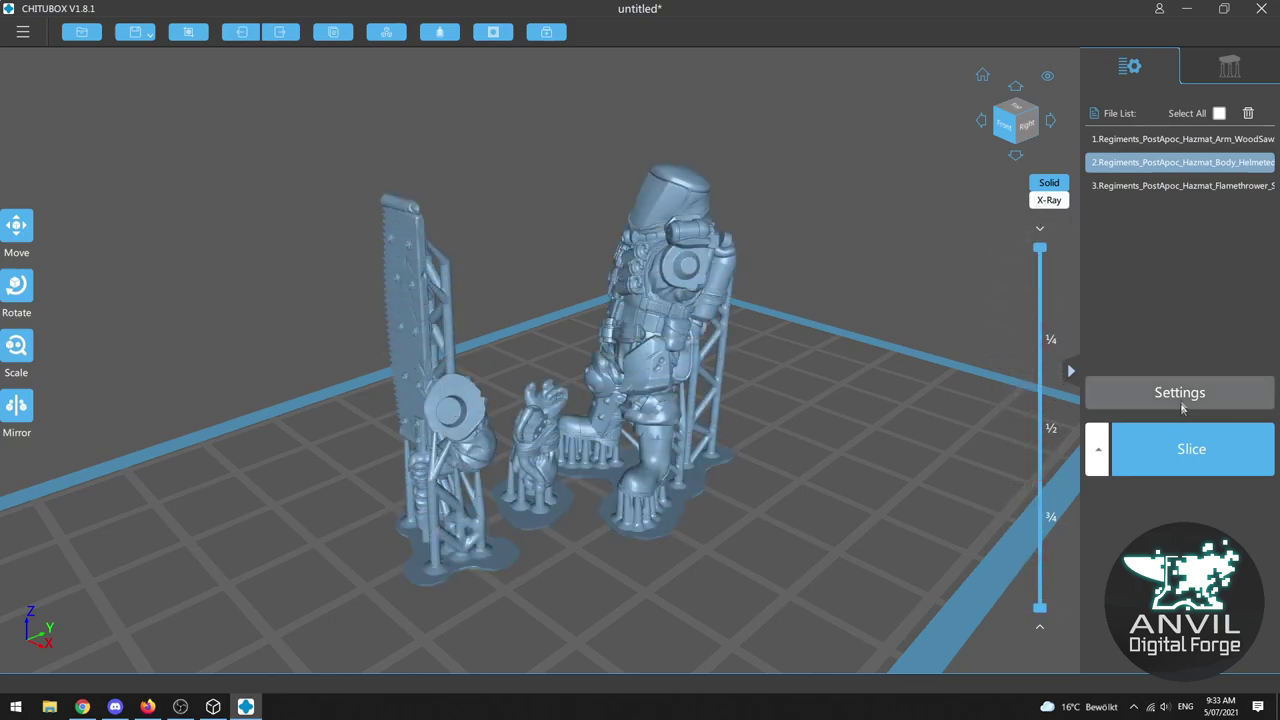
click(1182, 394)
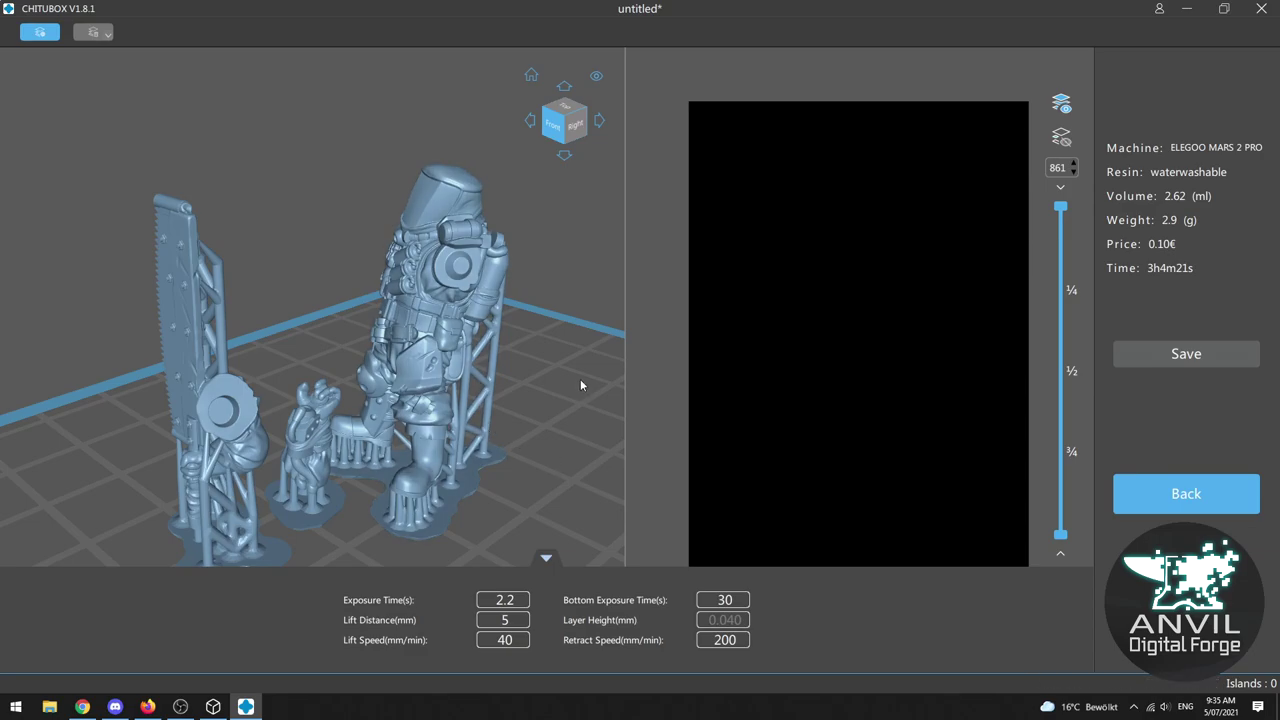
Open the Digital Infantry Parts category in the Anvil Industry Digital Forge store.
scroll(580, 385, up, 2)
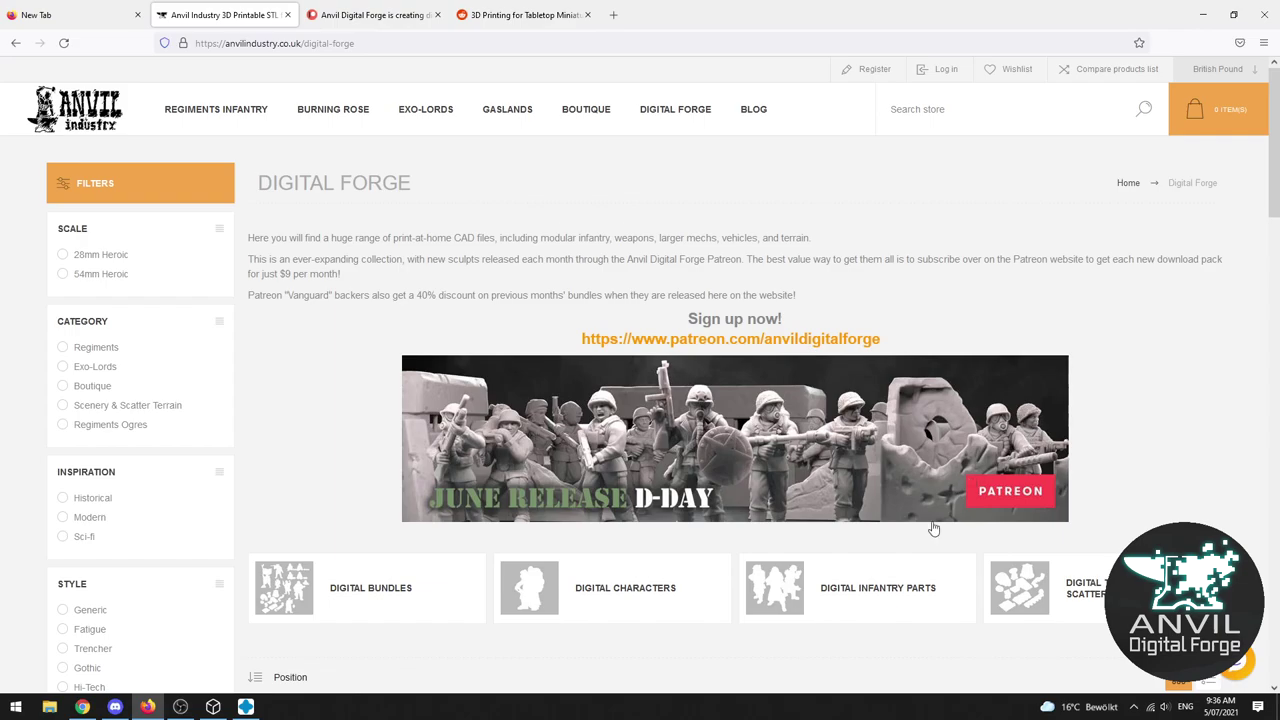
click(873, 592)
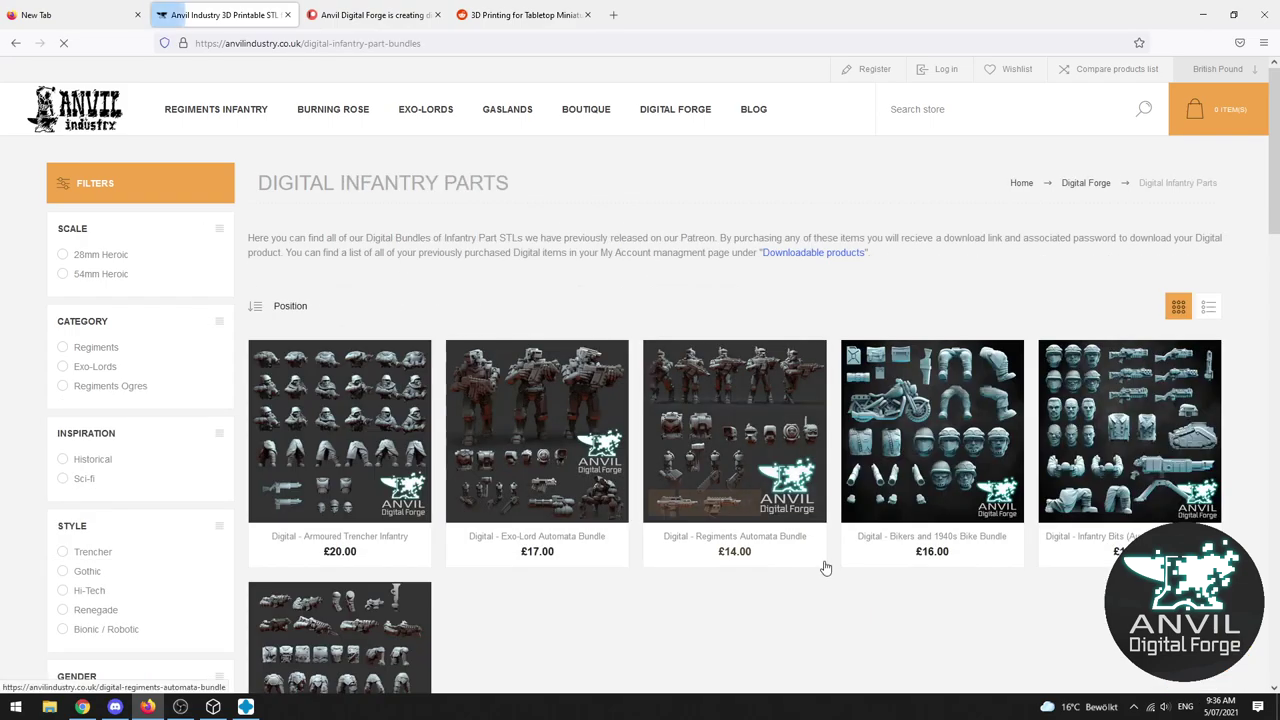